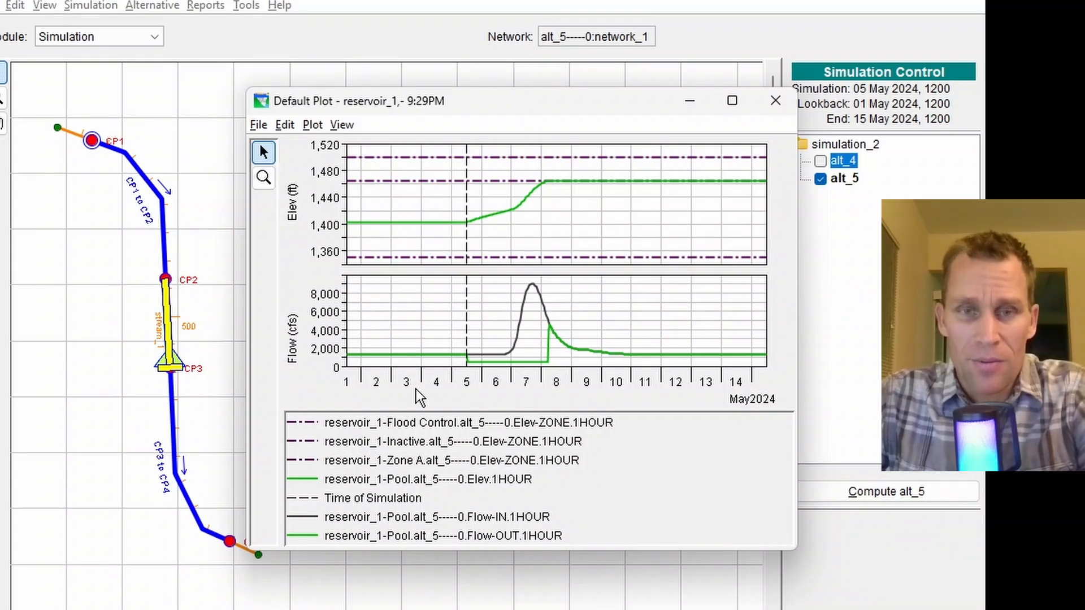
Close the reservoir plot, and view the flow plot of the CP1 to CP2 reach.
left_click(776, 102)
right_click(165, 221)
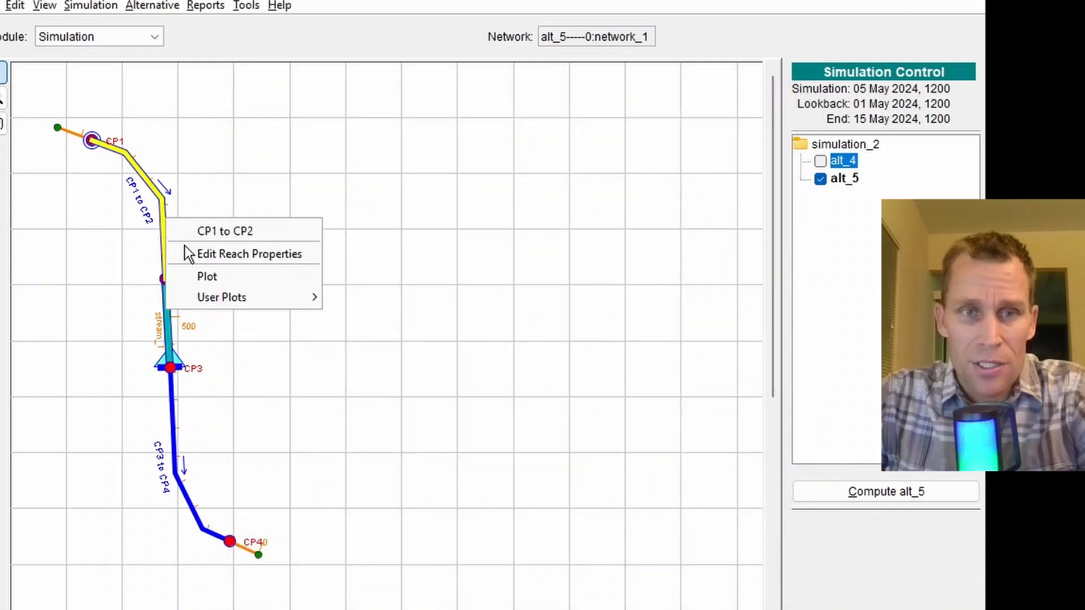
left_click(206, 275)
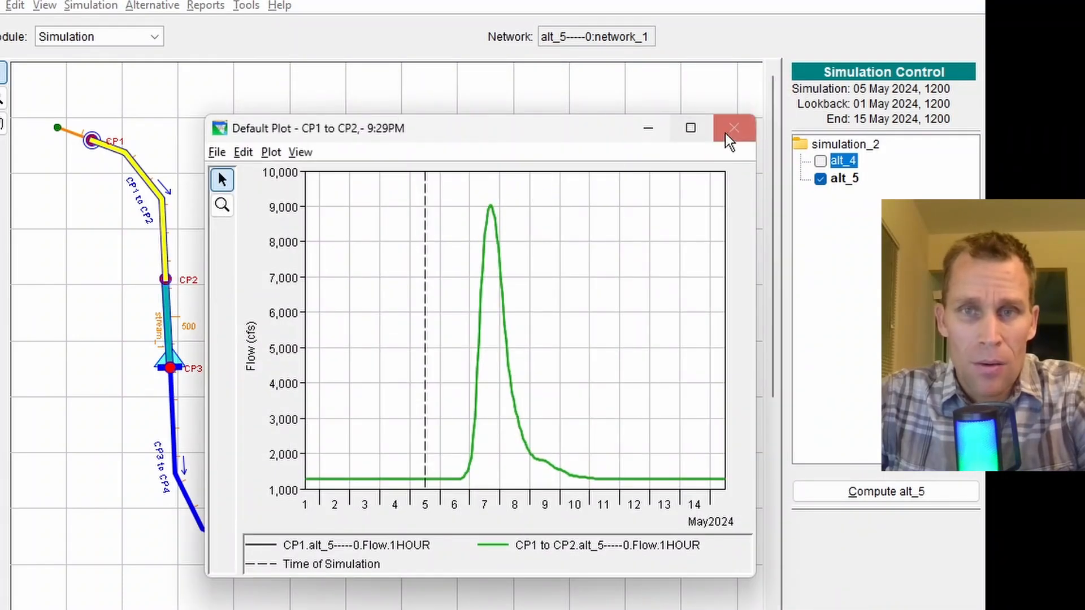
left_click(730, 127)
View the default flow plot of junction CP1 and close it.
right_click(91, 141)
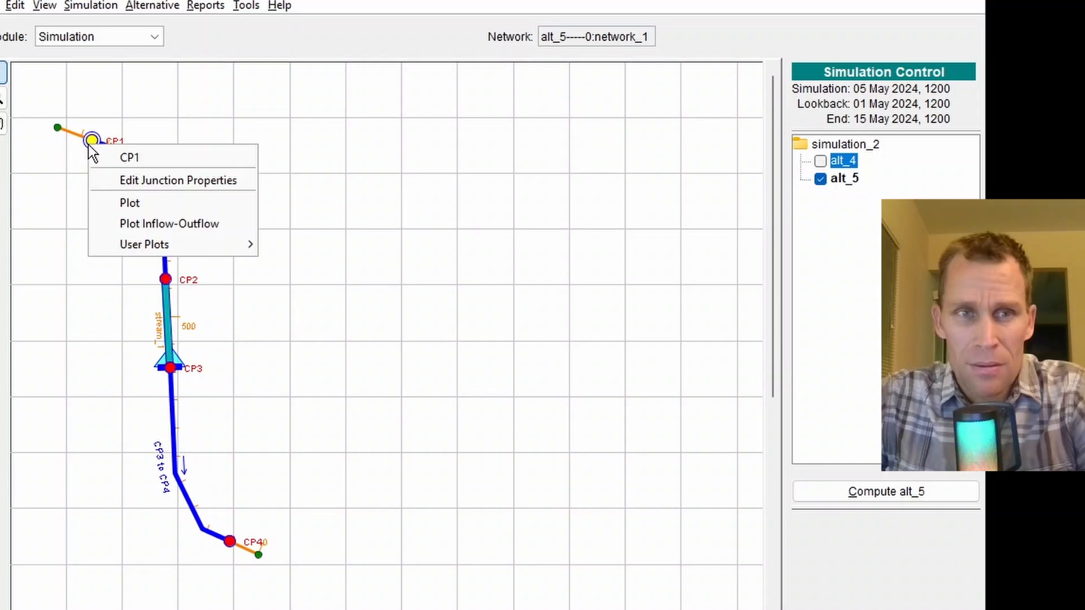
left_click(132, 202)
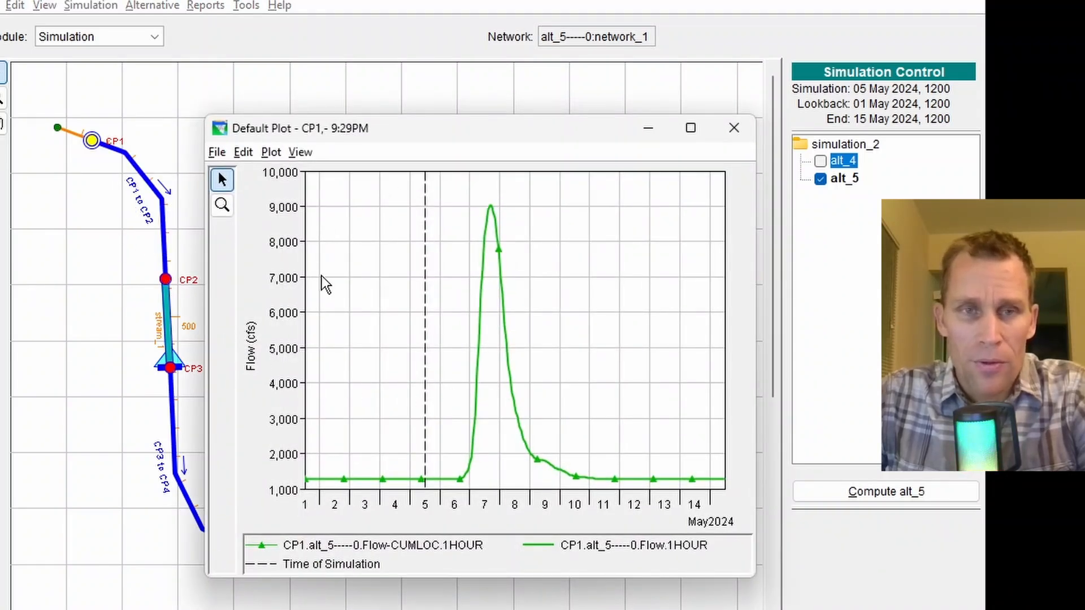
left_click(734, 129)
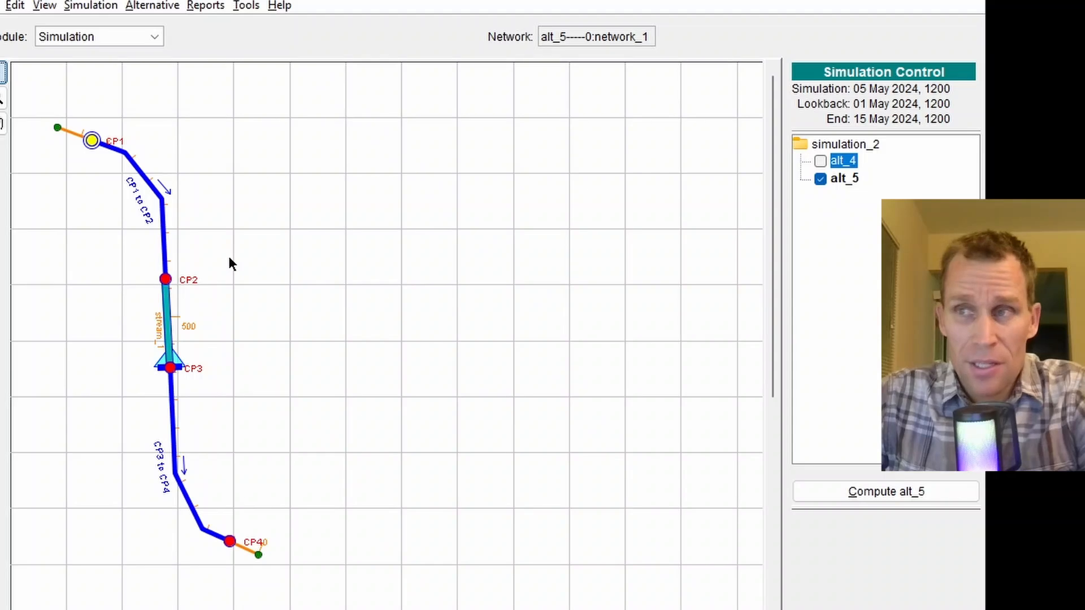
Plot the CP1 to CP2 reach again and place the plot window clear of the network schematic.
left_click(164, 216)
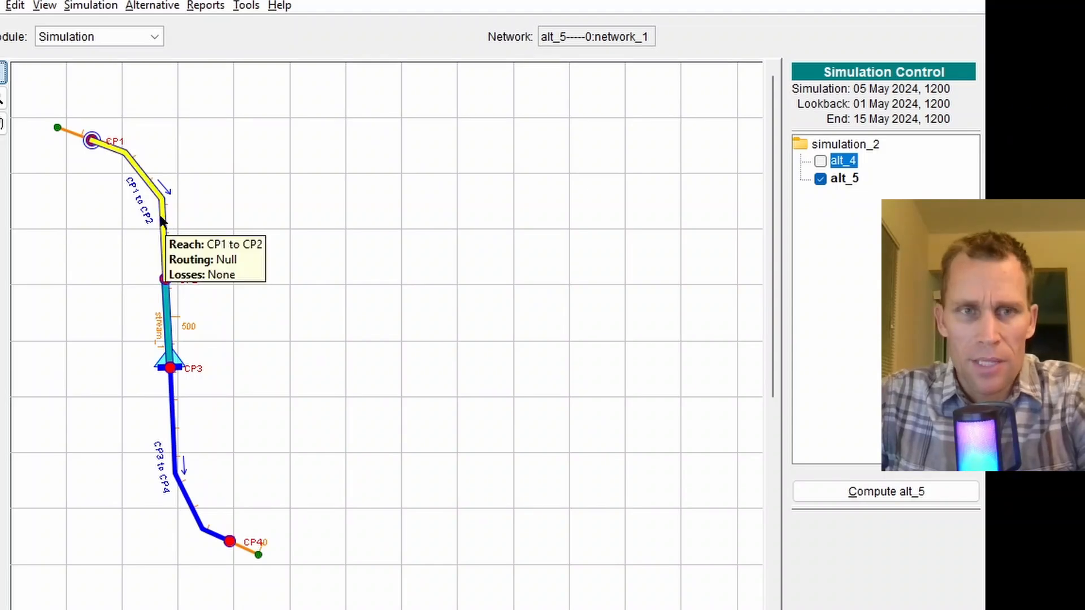
right_click(163, 218)
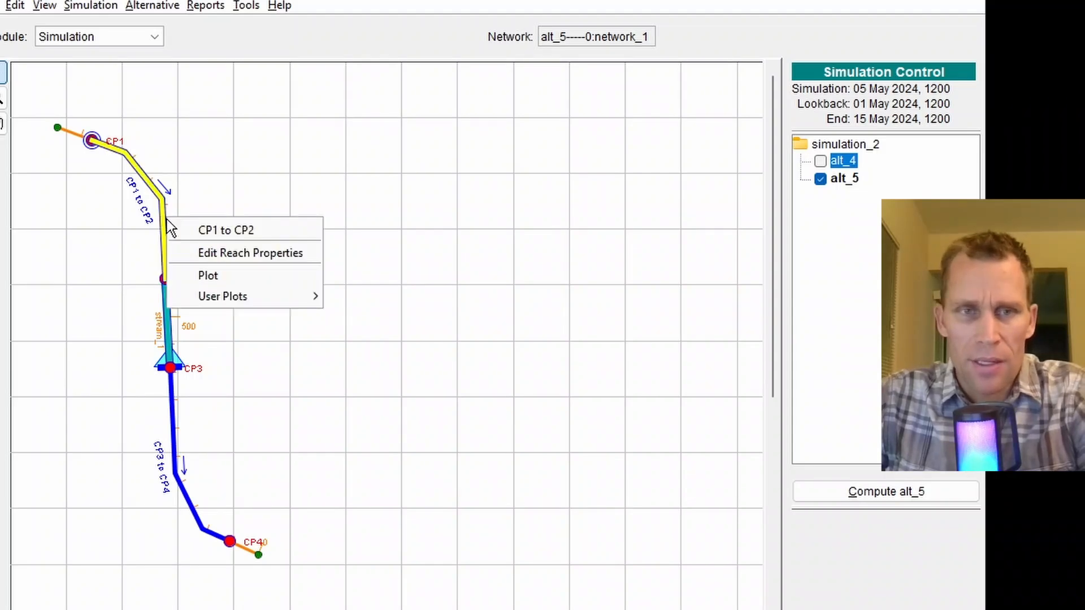
left_click(211, 275)
left_click_drag(427, 133, 462, 86)
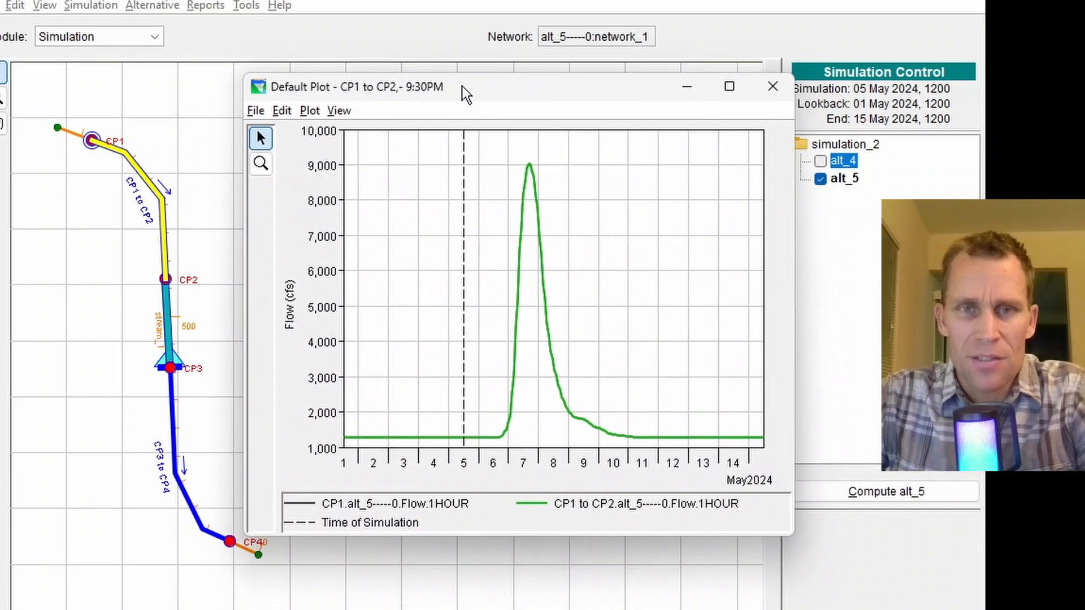
Inspect the CP1 flow curve's properties from the plot and close them without changes.
right_click(540, 251)
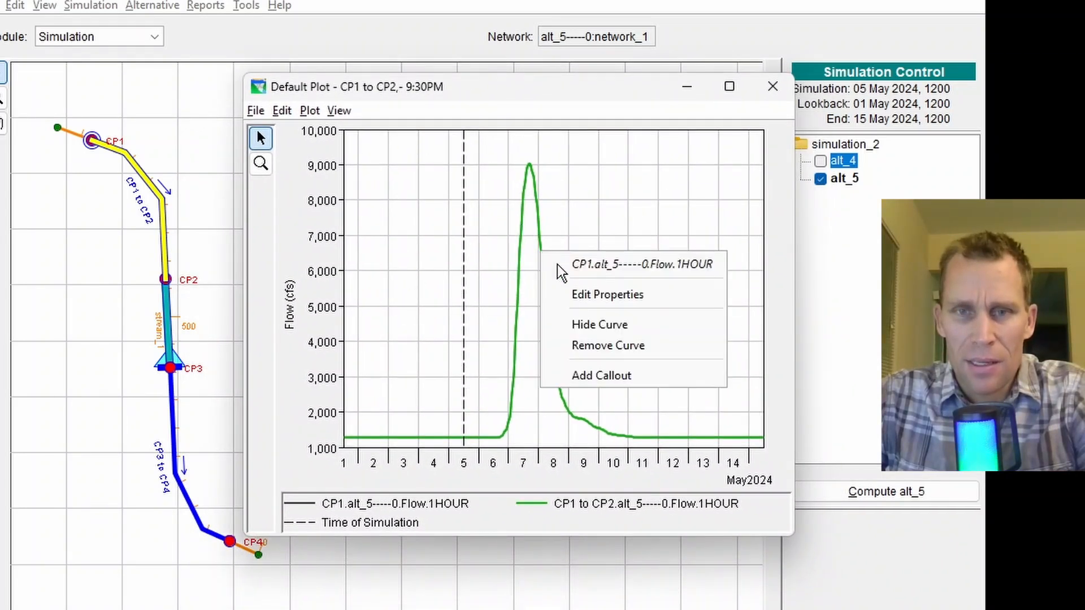
left_click(585, 295)
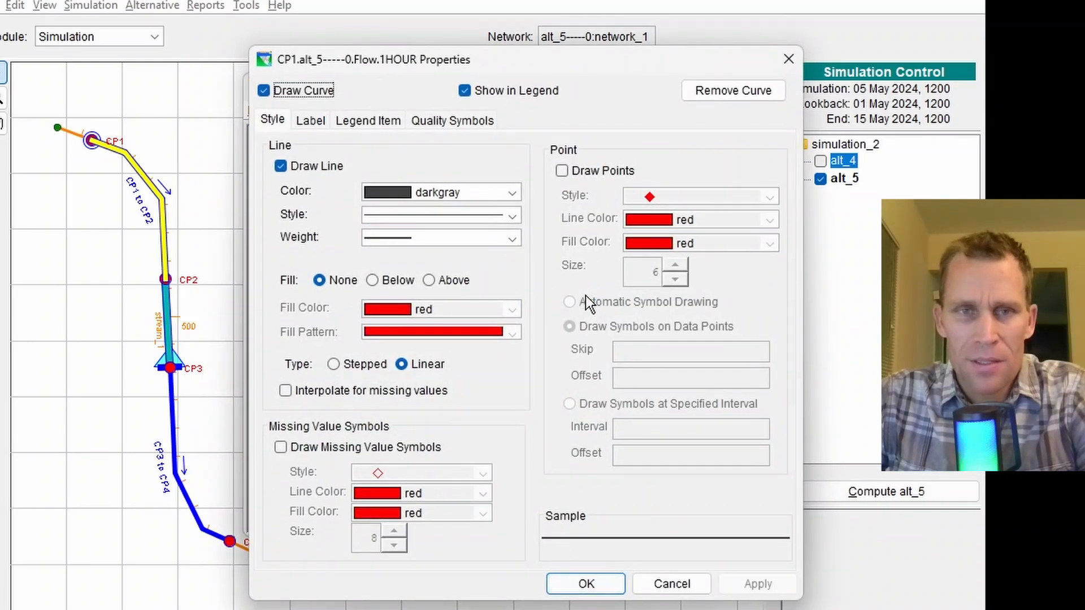
left_click(789, 58)
Highlight each flow curve from the legend, and open the CP1 to CP2 curve's properties beside the plot.
left_click(401, 503)
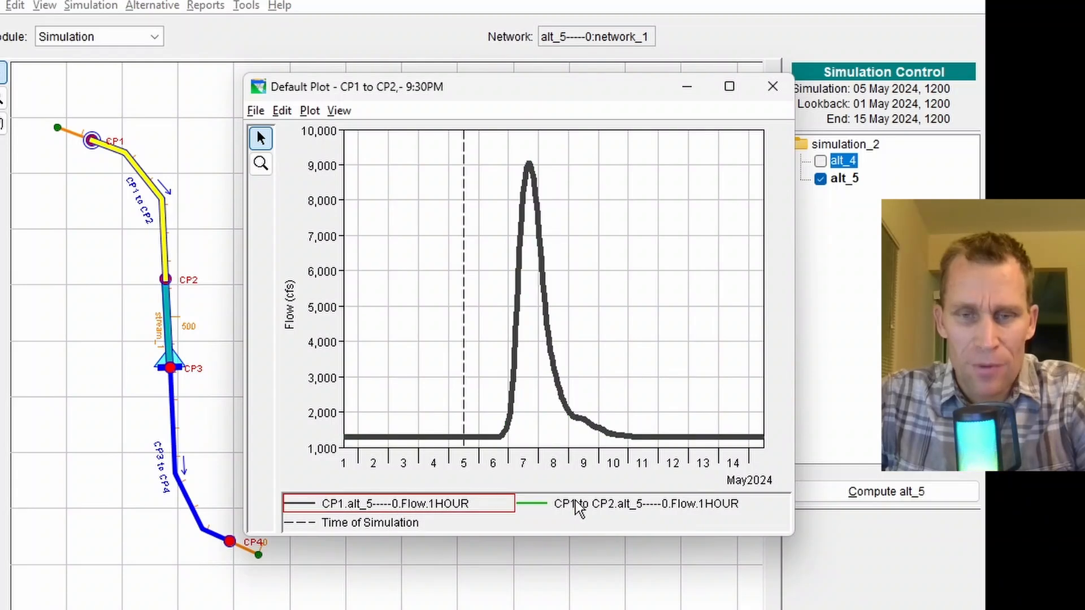
left_click(582, 514)
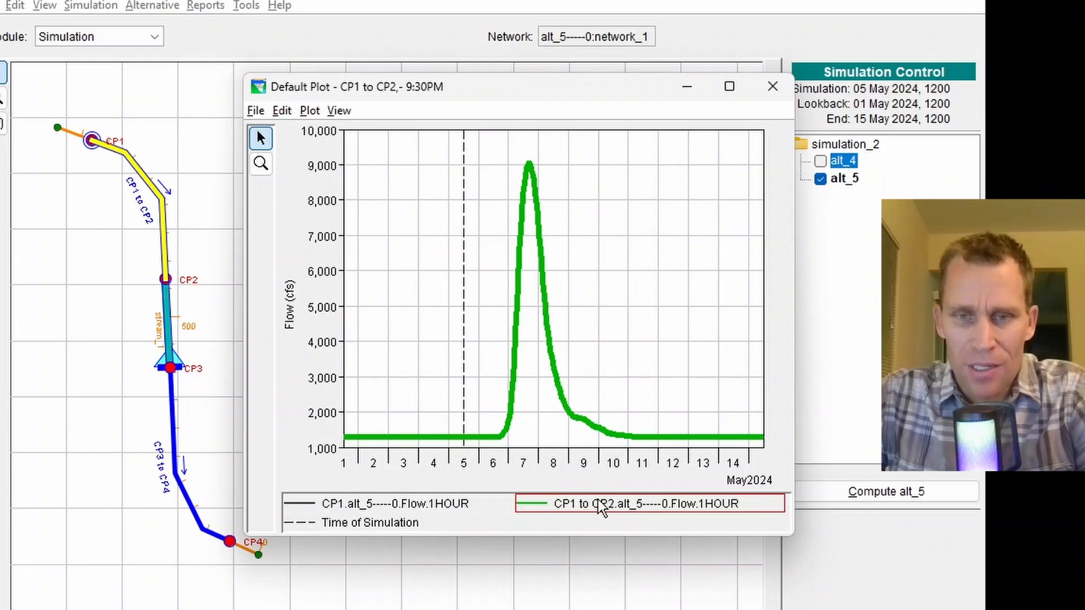
right_click(599, 503)
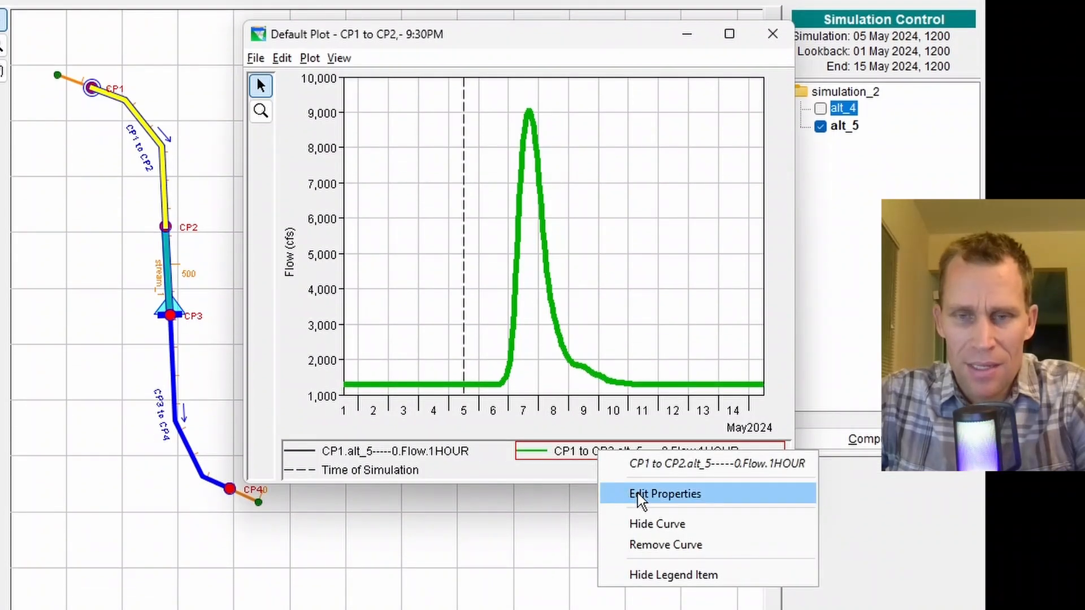
left_click(638, 493)
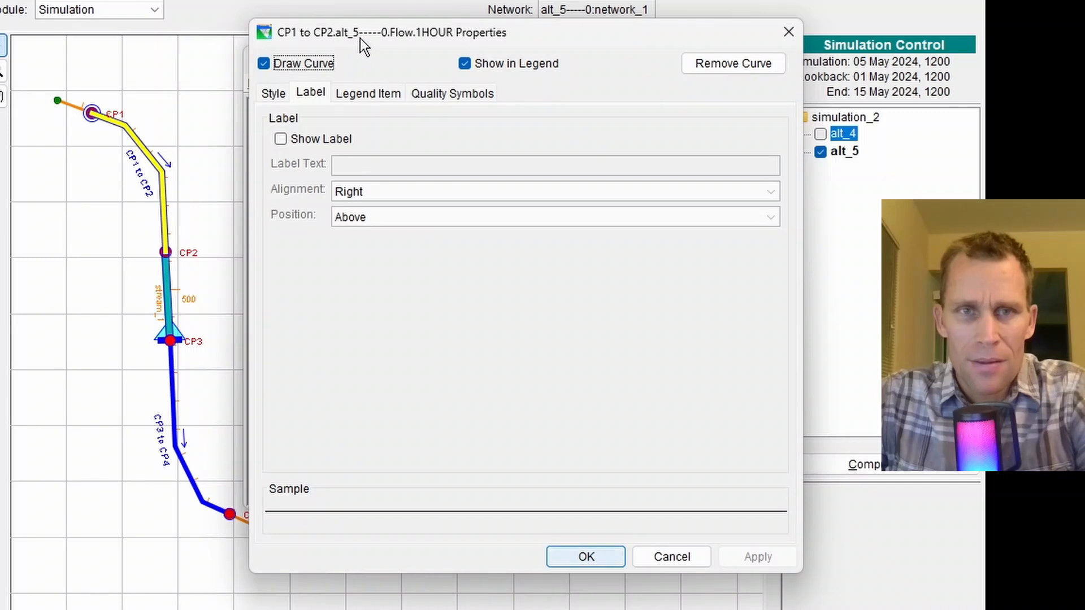
left_click_drag(361, 38, 858, 48)
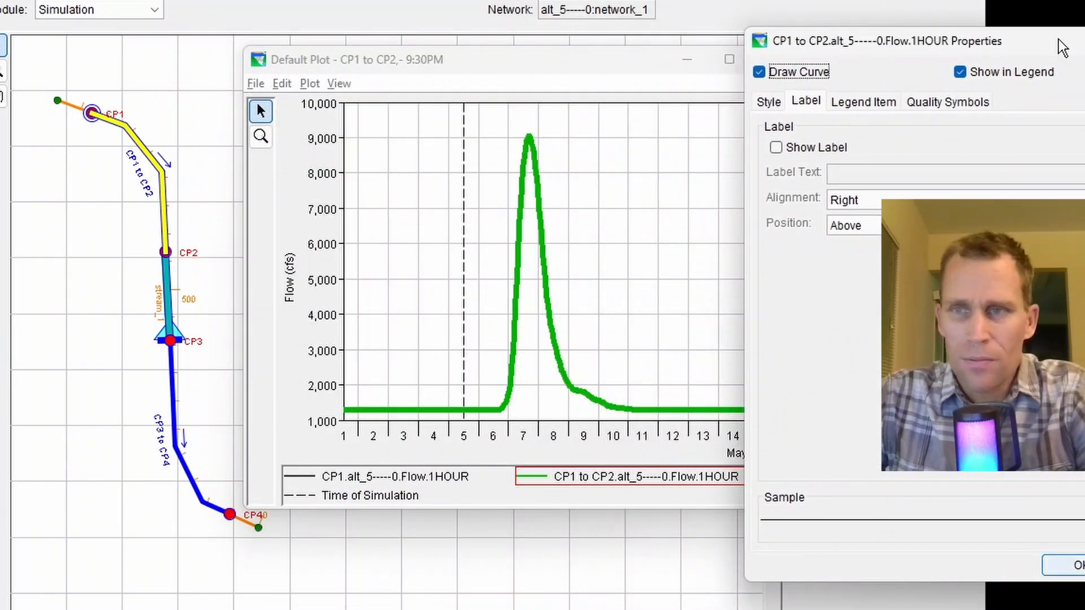
Look through the style, label, legend item and quality symbol settings of the CP1 to CP2 curve.
left_click(621, 109)
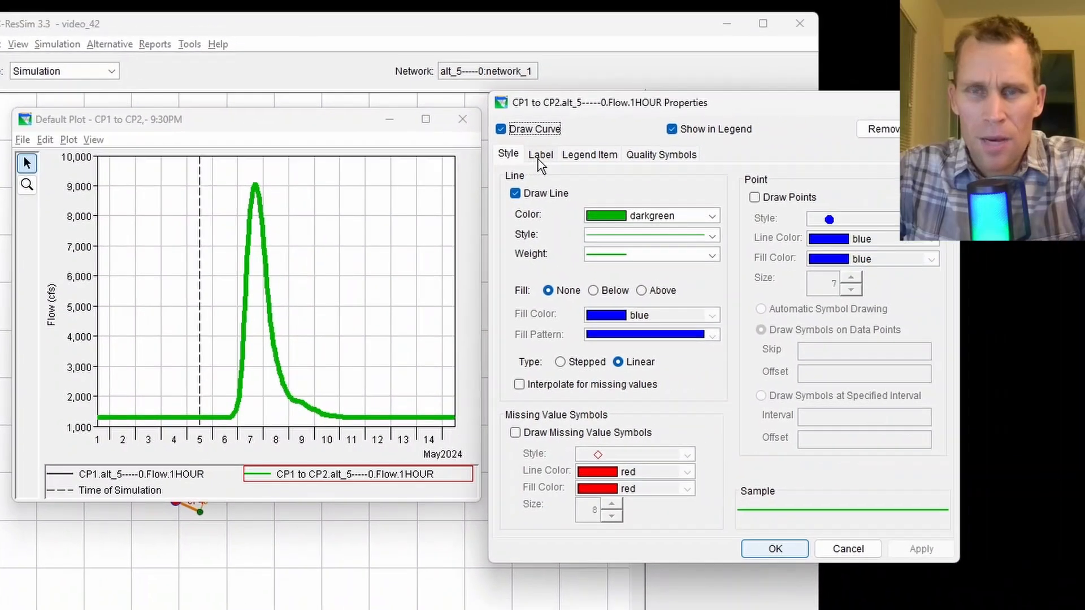
left_click(658, 107)
left_click(716, 107)
left_click(500, 163)
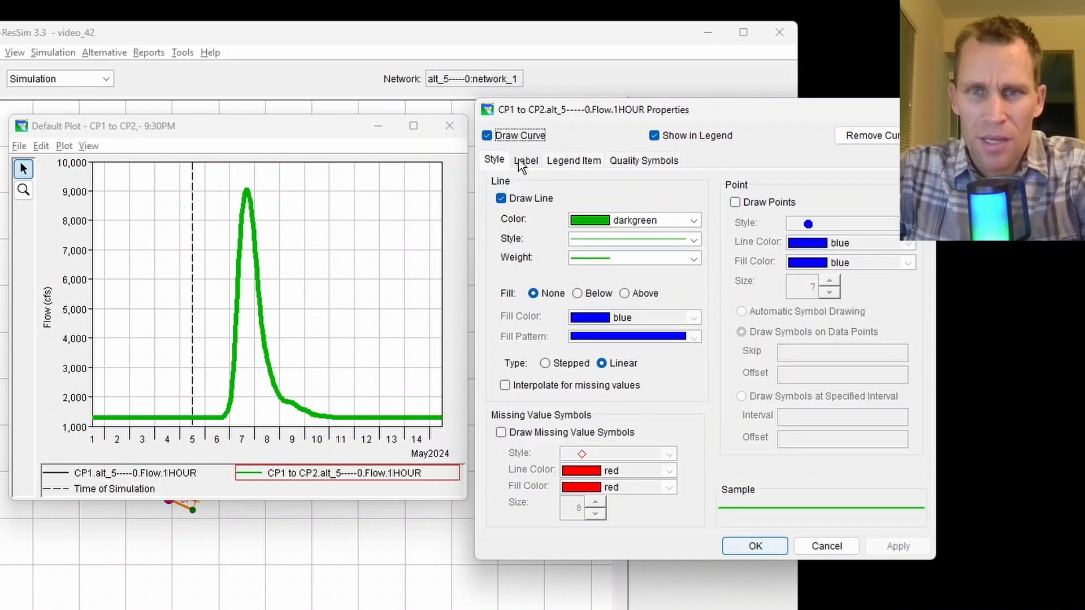
left_click(529, 161)
left_click(562, 162)
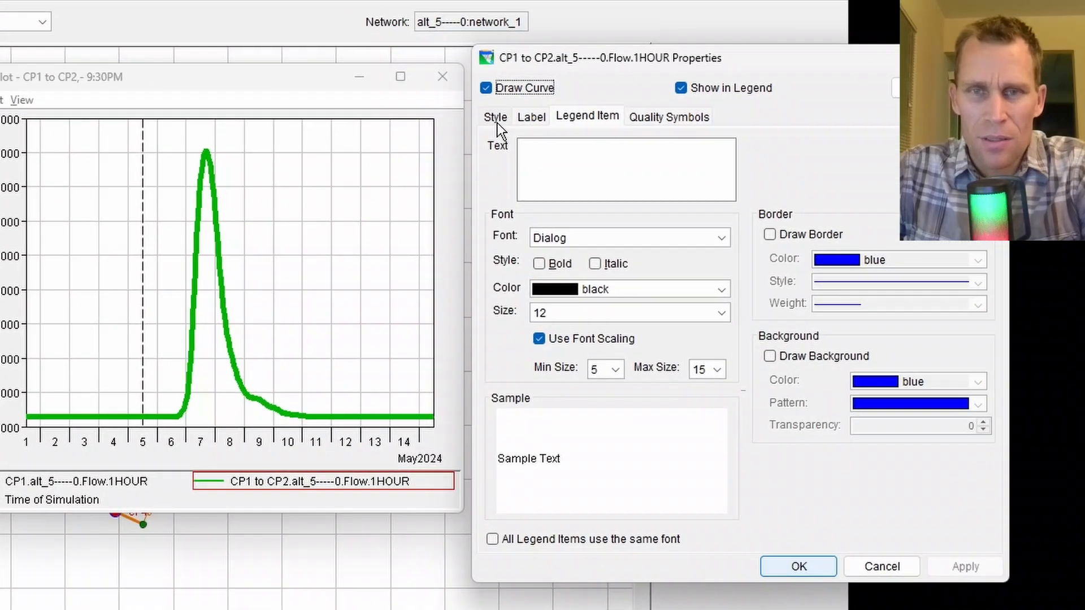
left_click(496, 163)
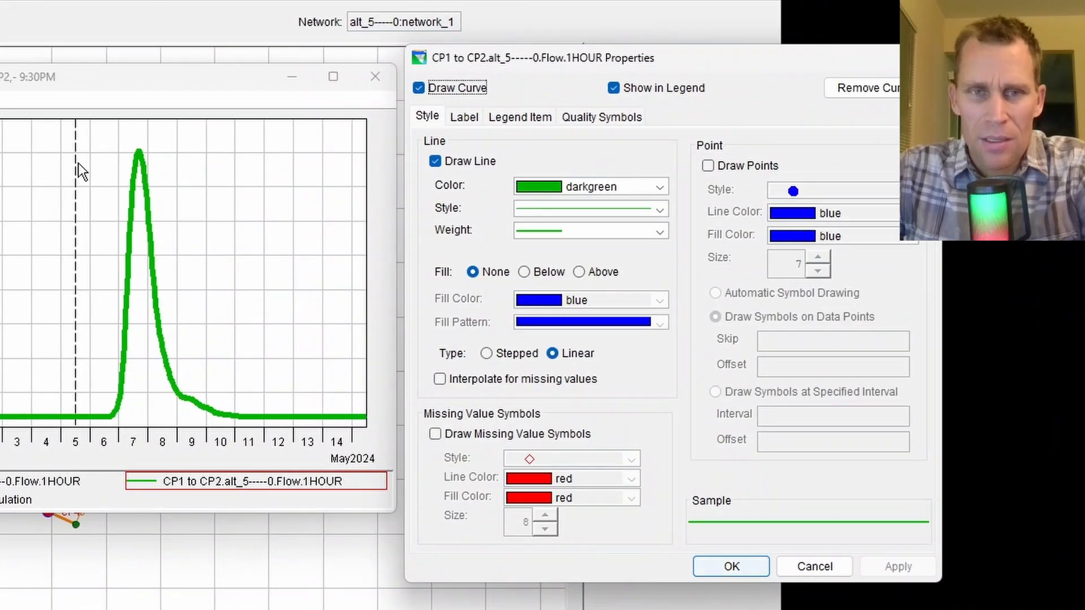
Set the CP1 to CP2 curve's line color to blue with a thicker weight, and apply it.
left_click(574, 191)
left_click(591, 274)
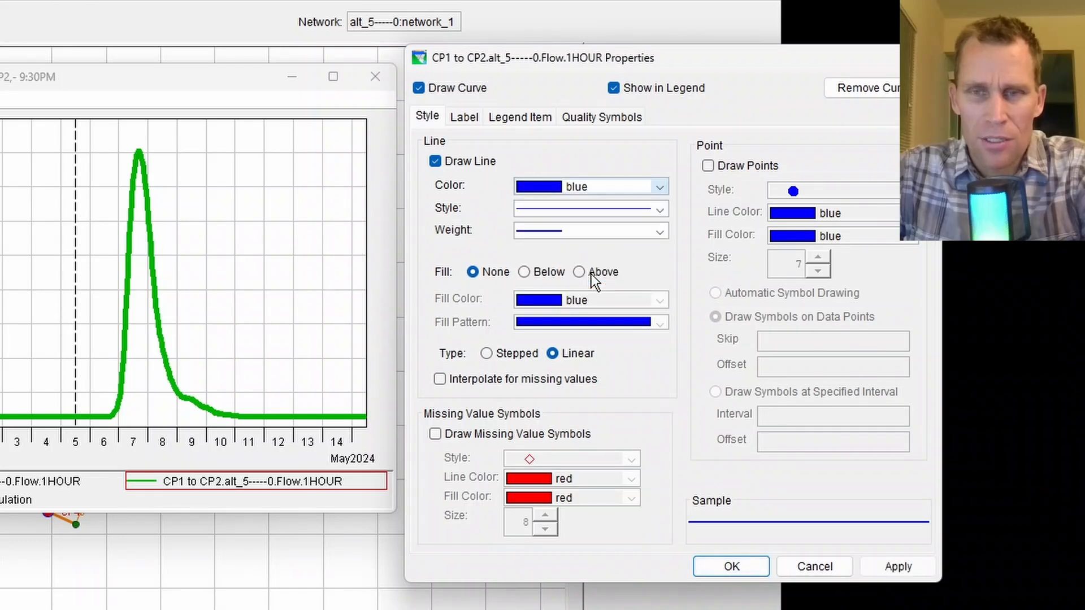
left_click(572, 239)
left_click(581, 307)
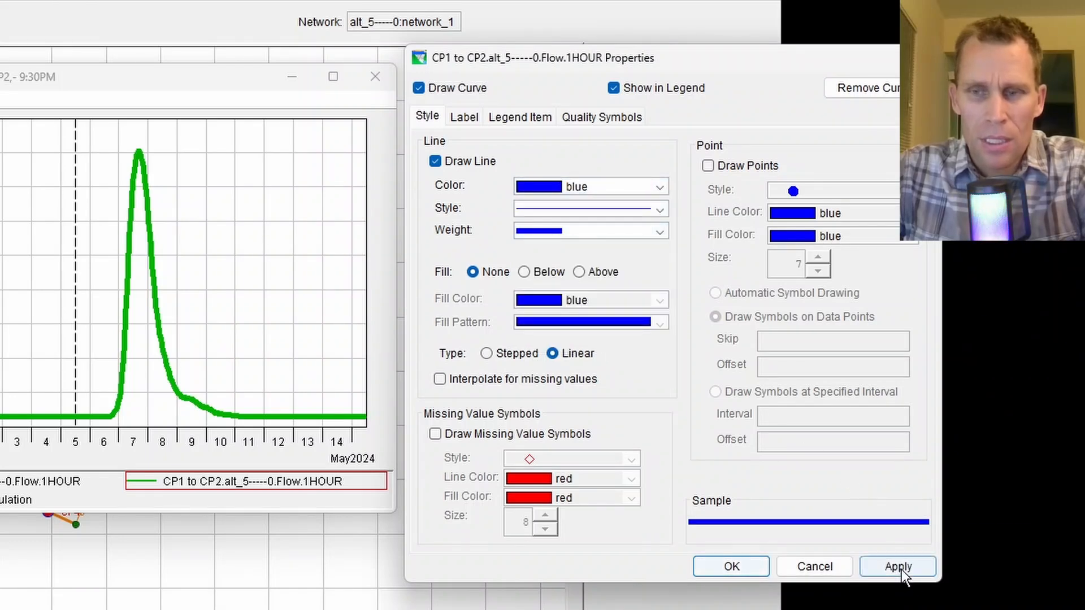
left_click(898, 567)
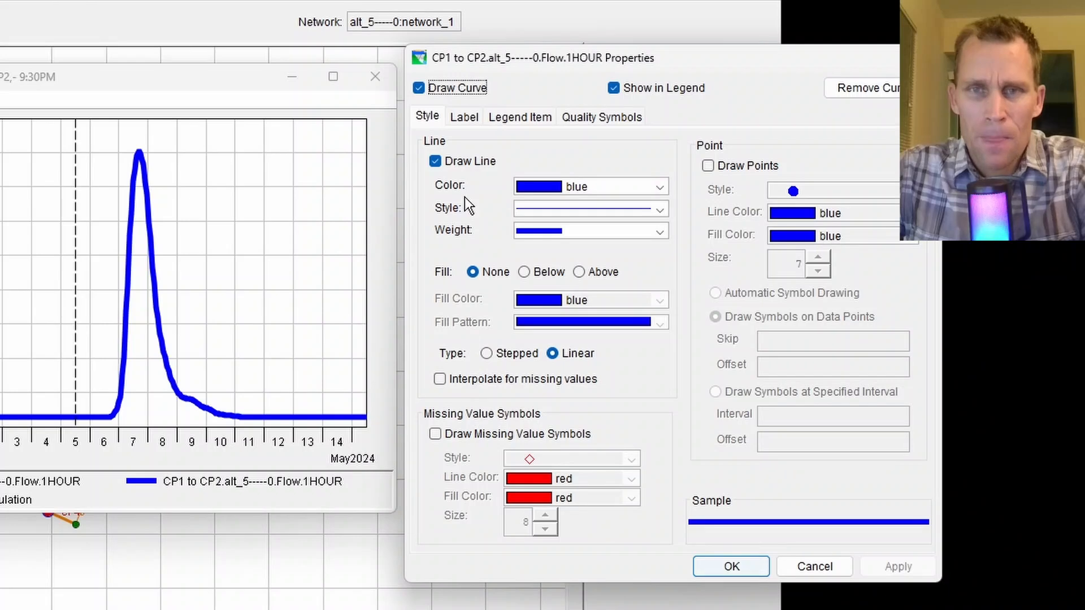
Show a label on the CP1 to CP2 curve with the text "test", and apply it.
left_click(463, 120)
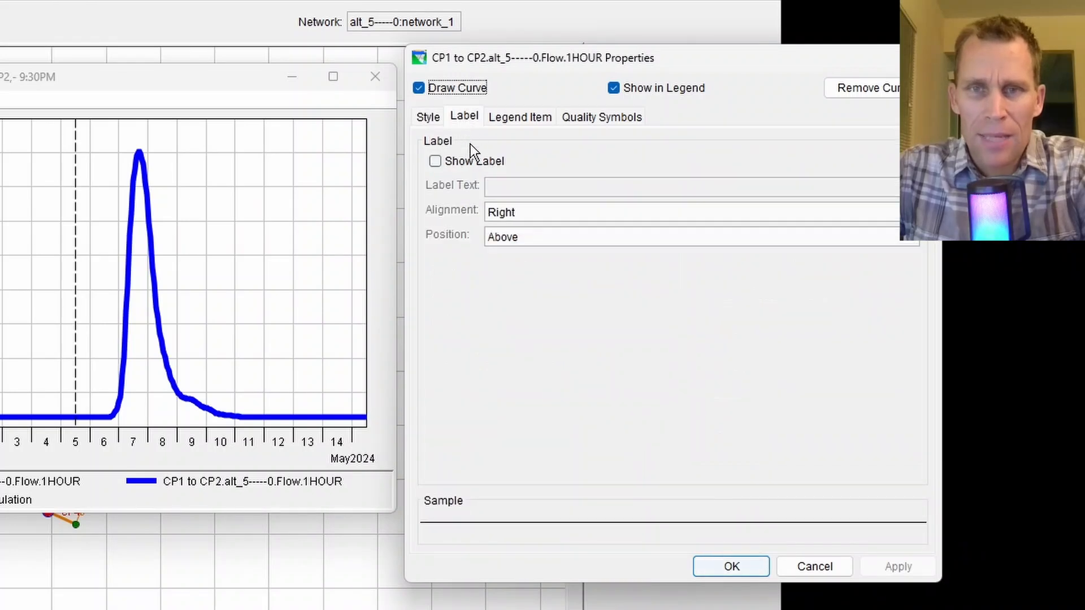
left_click(435, 161)
left_click(512, 188)
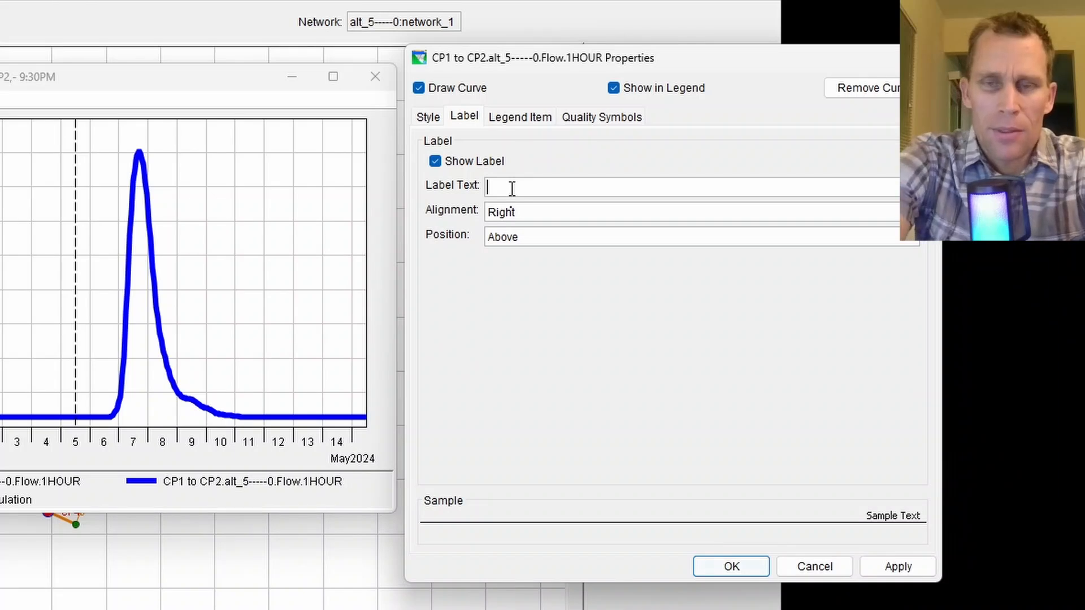
type("test")
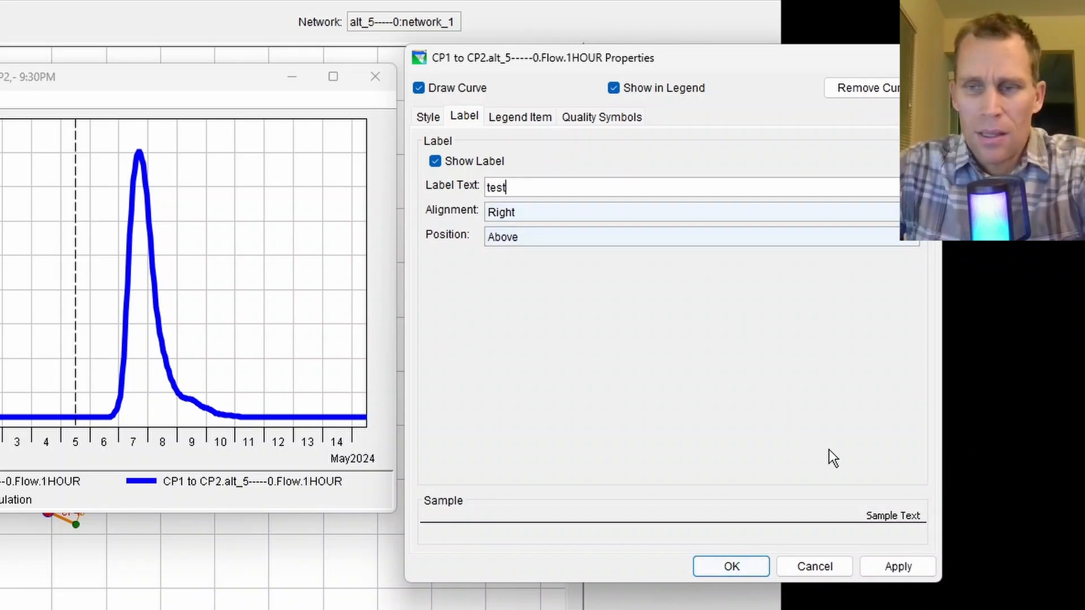
left_click(887, 567)
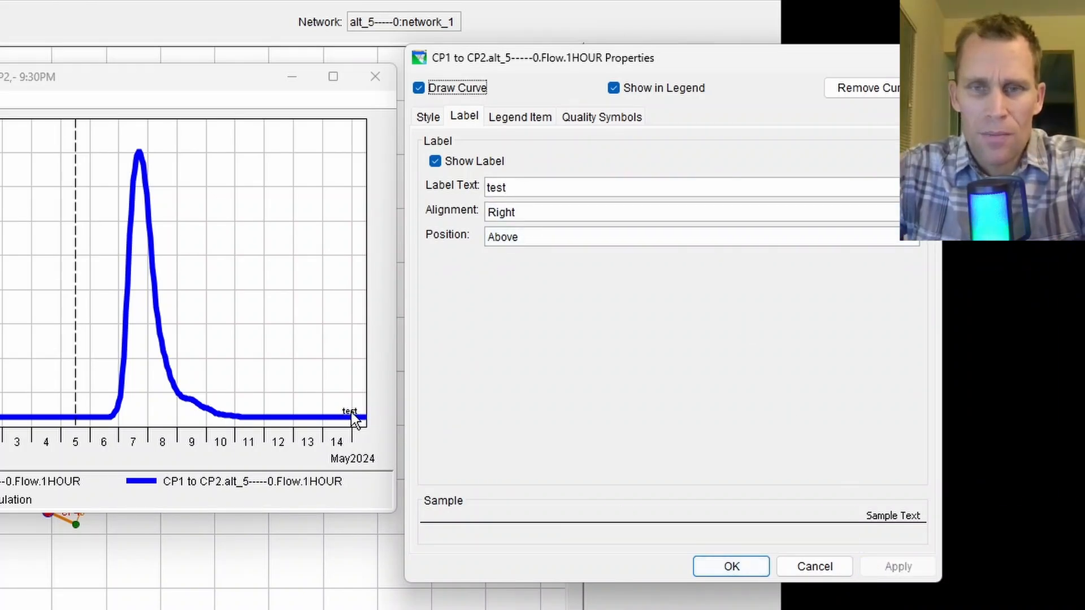
Set the curve label's alignment to Center and its position to Below, and apply the change.
left_click(516, 211)
left_click(516, 246)
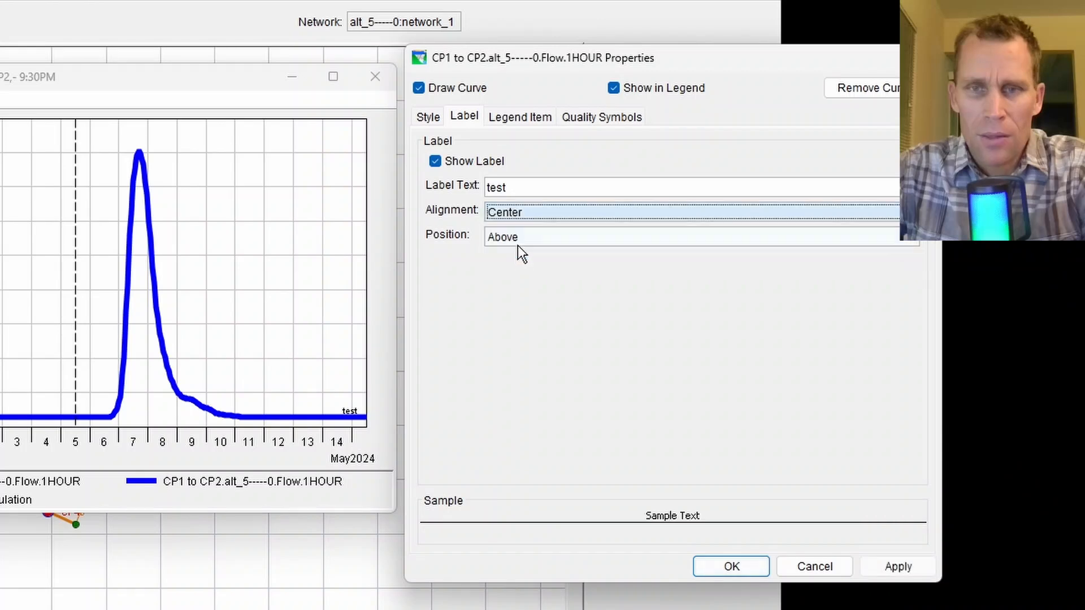
left_click(517, 237)
left_click(509, 288)
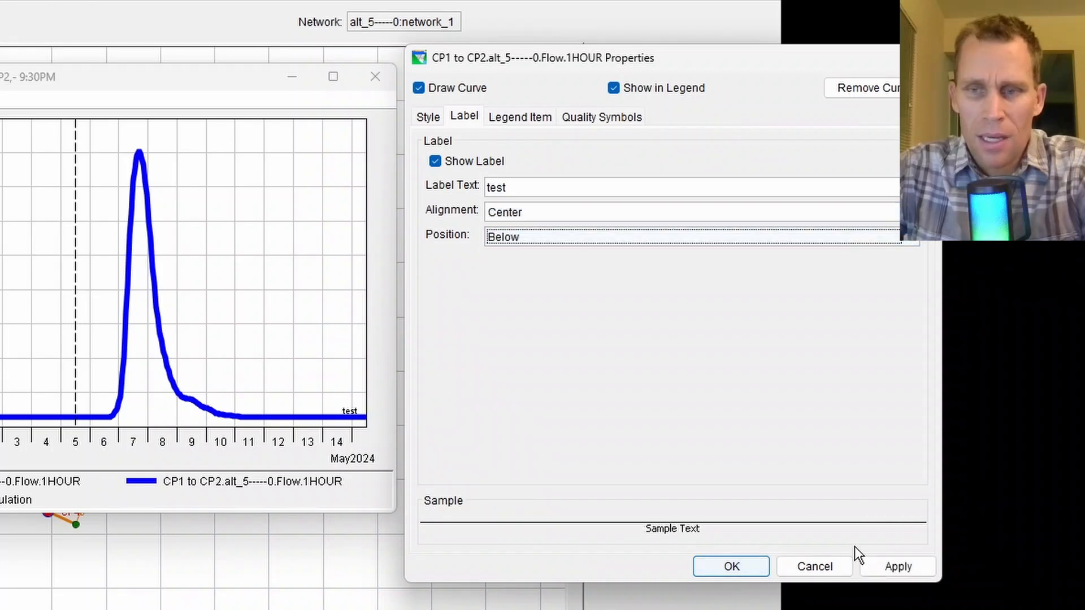
left_click(898, 566)
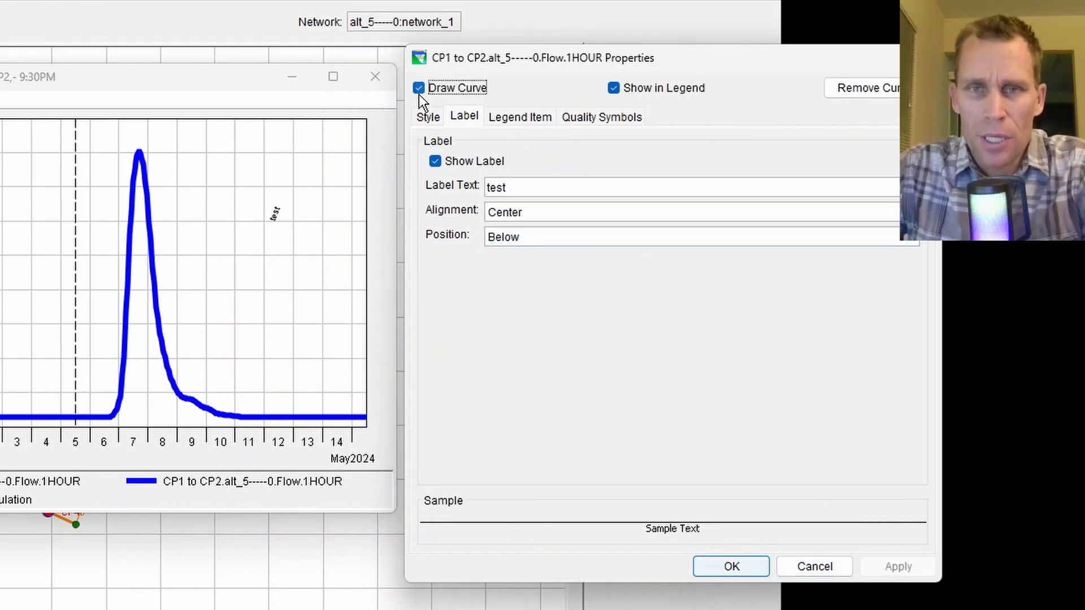
Turn off the CP1 to CP2 curve's drawing and legend display, and close its properties without applying.
left_click(613, 88)
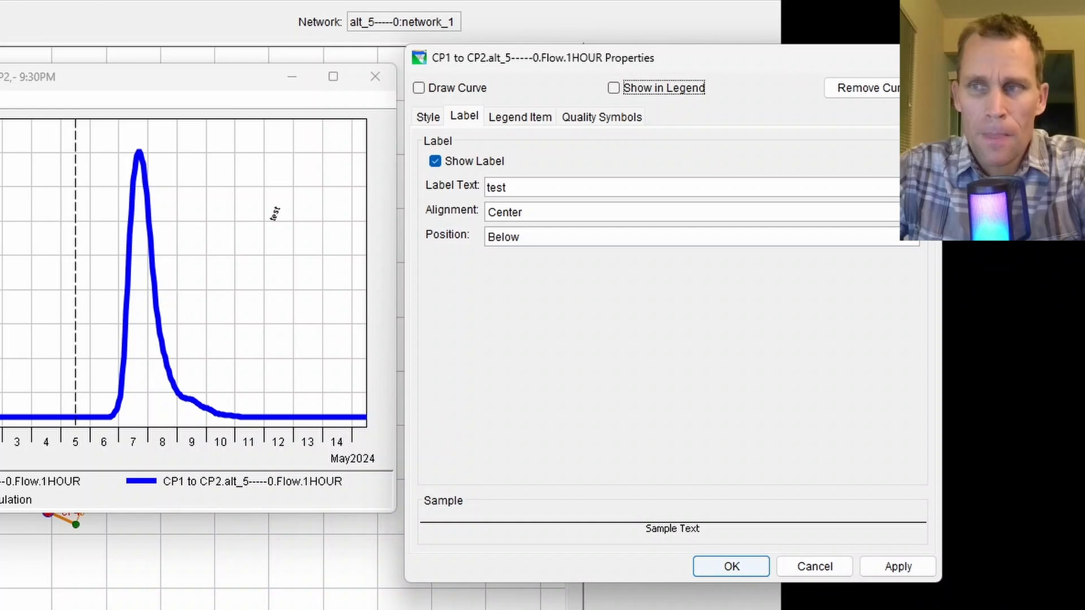
left_click(920, 57)
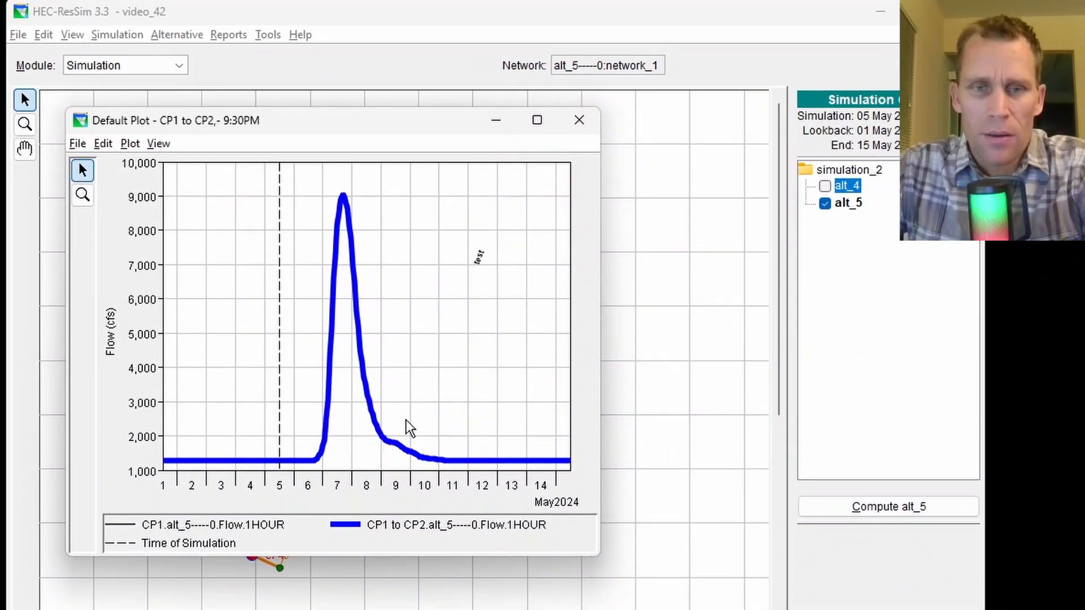
Draw a magenta background behind the CP1 to CP2 plot's viewport and apply it.
right_click(429, 311)
left_click(471, 351)
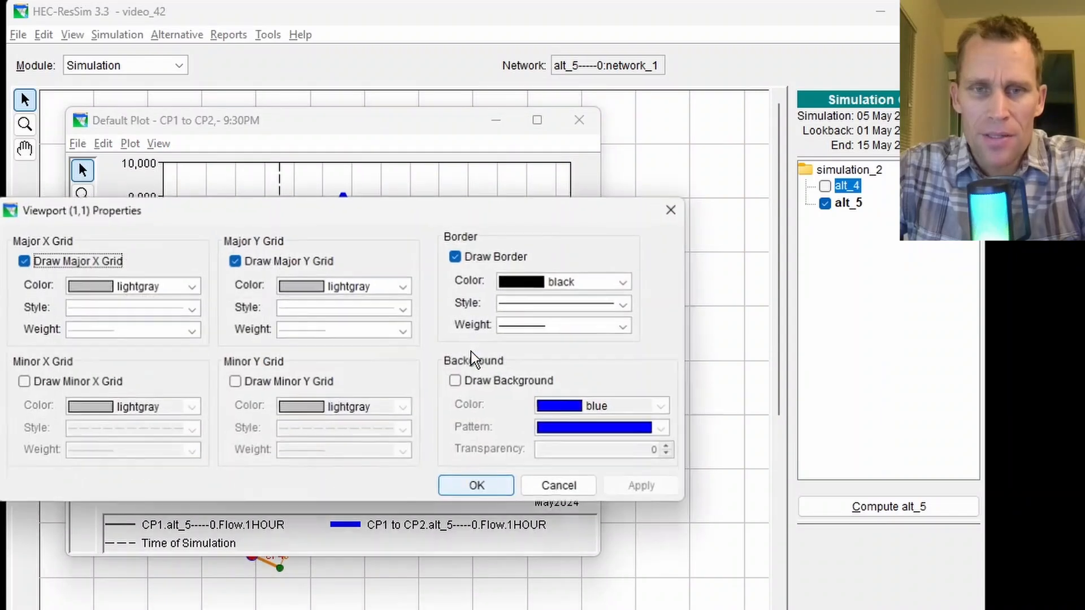
left_click_drag(381, 216, 834, 134)
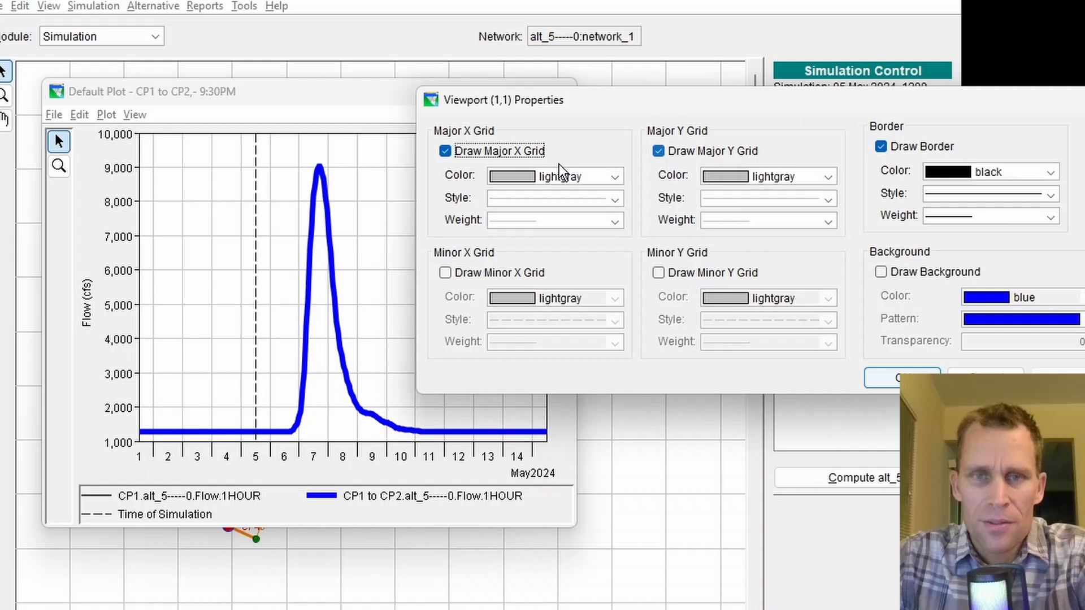
left_click(880, 273)
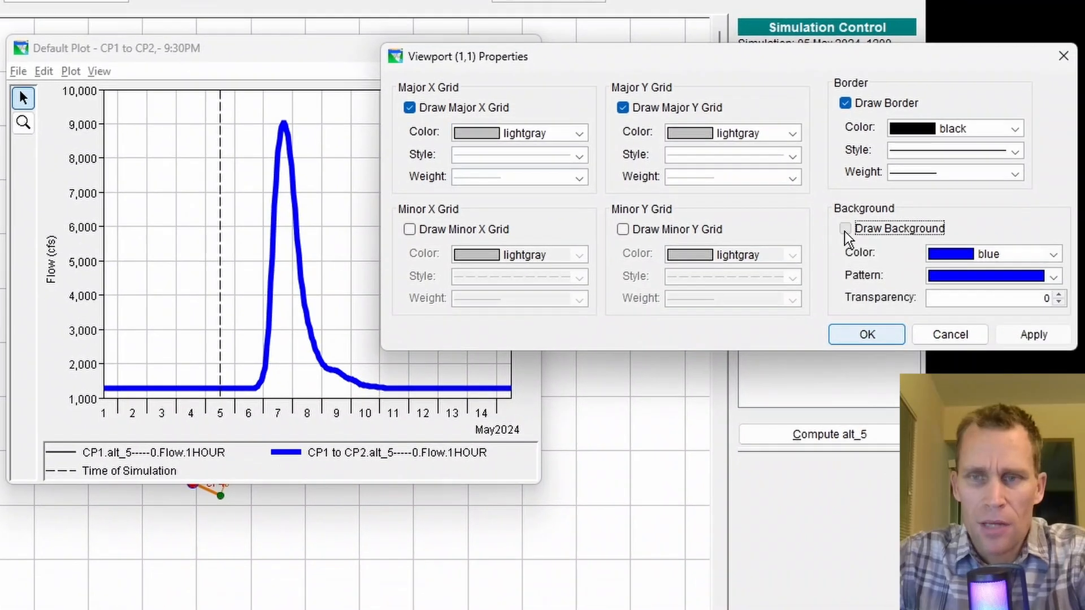
left_click(957, 254)
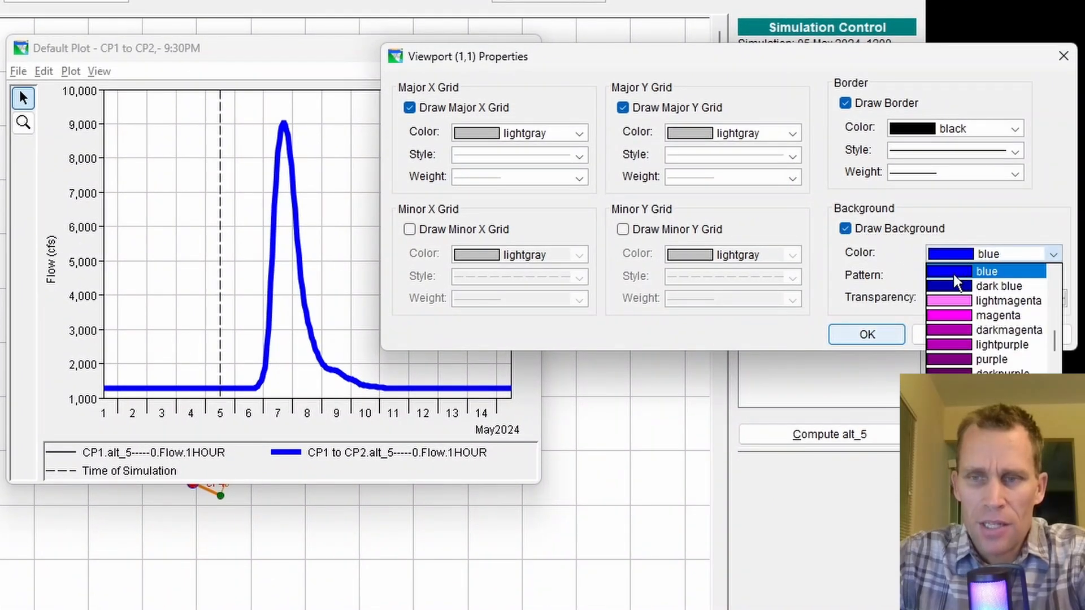
left_click(967, 312)
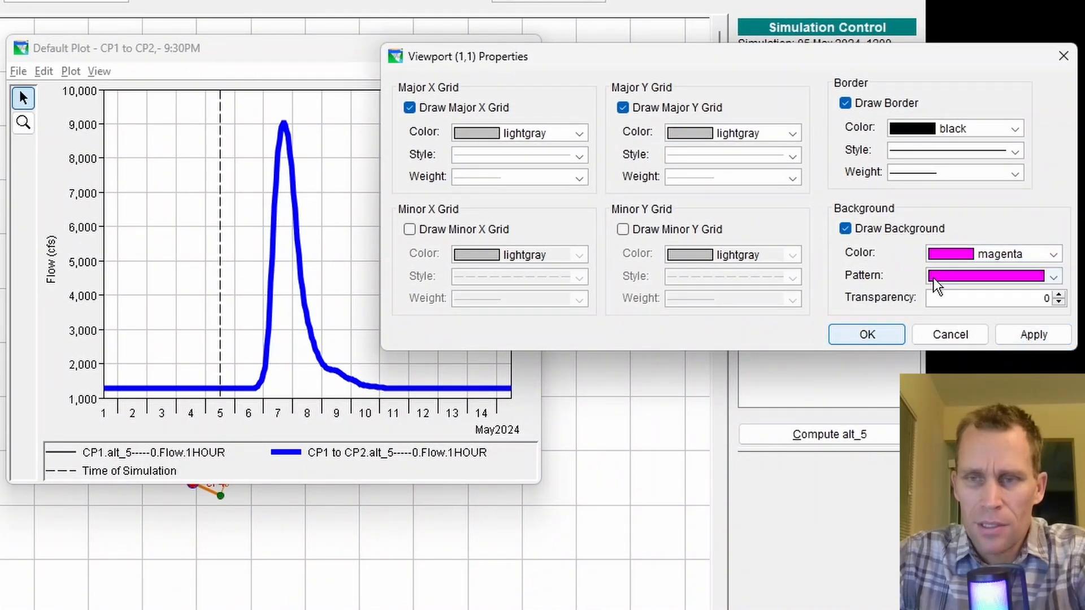
left_click(1039, 334)
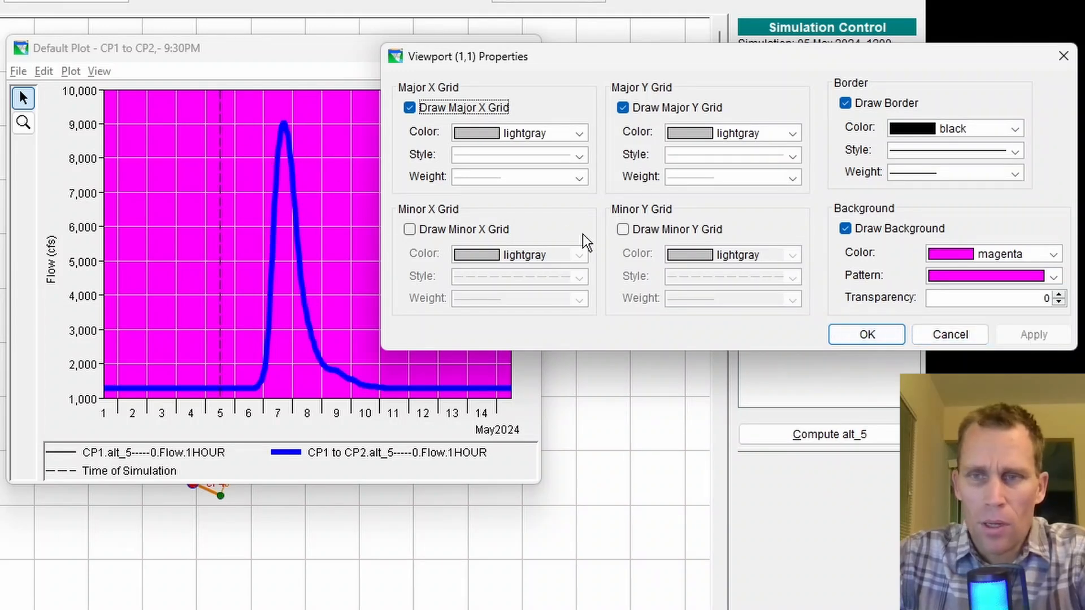
Turn off the viewport background and draw the minor X and minor Y grids, applying each change.
left_click(845, 228)
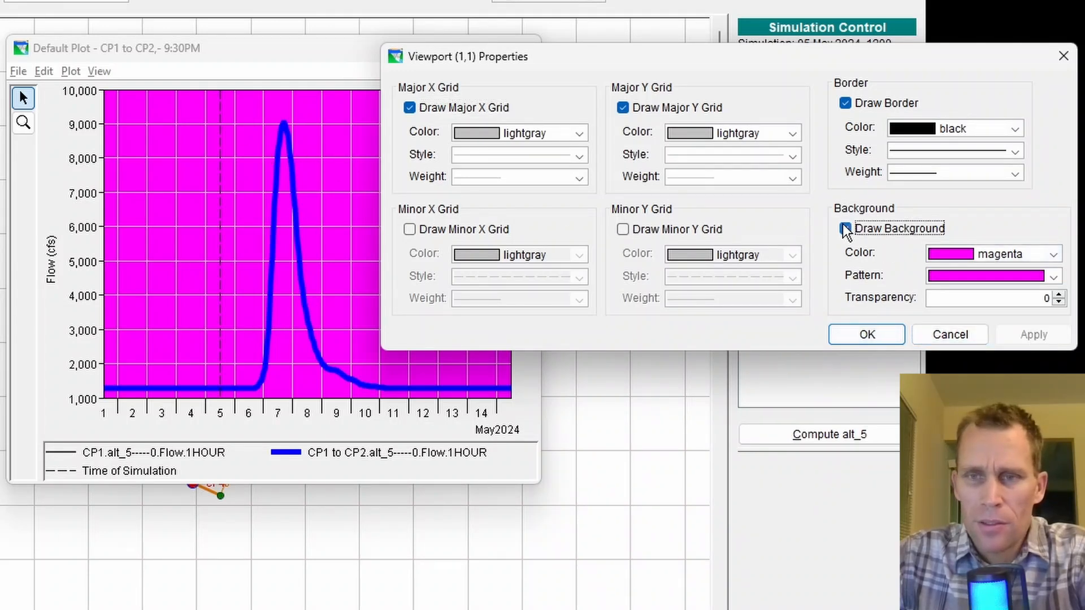
left_click(1037, 334)
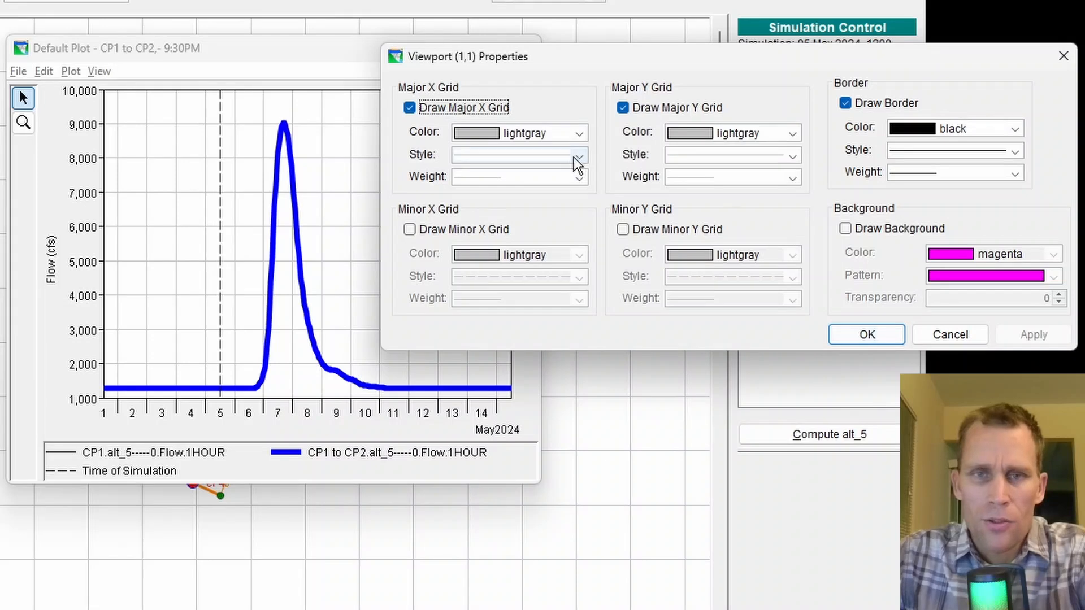
left_click(503, 232)
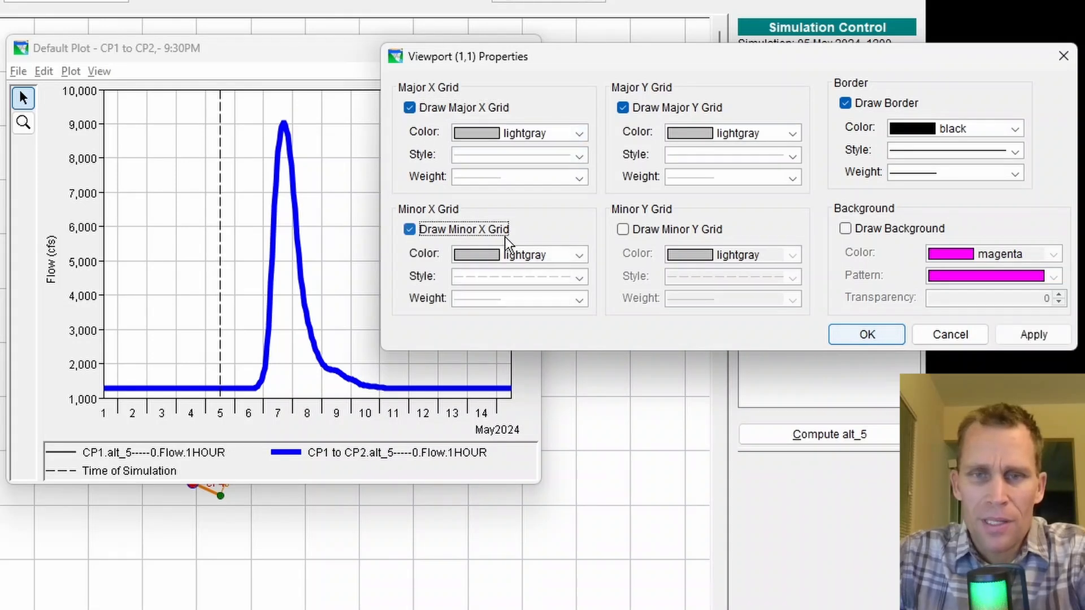
left_click(622, 230)
left_click(1026, 333)
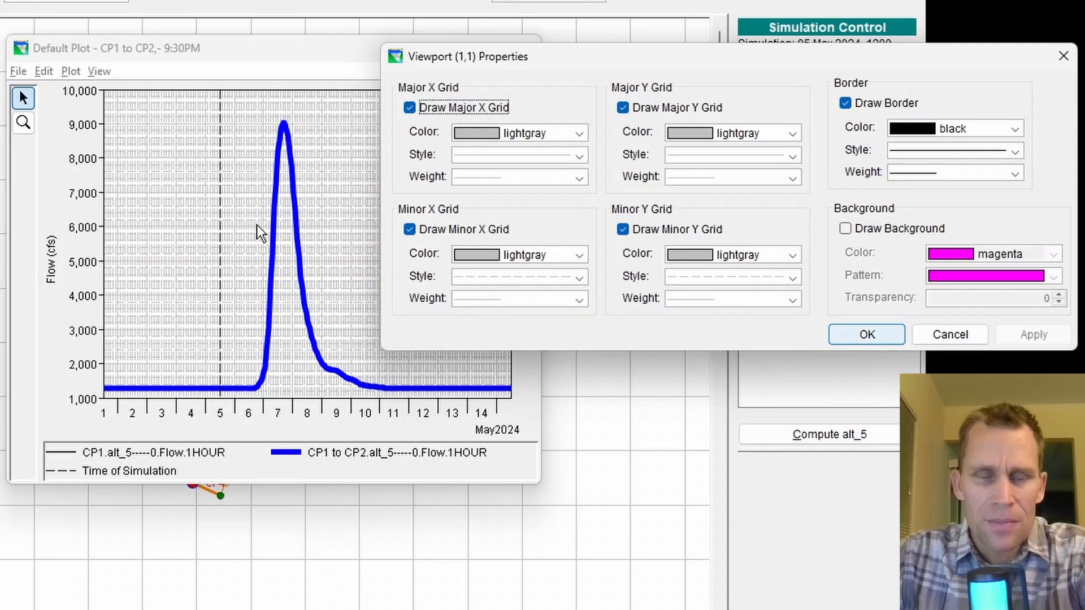
Turn off the minor X grid but keep the minor Y grid drawn, and accept the viewport properties.
left_click(624, 230)
left_click(413, 234)
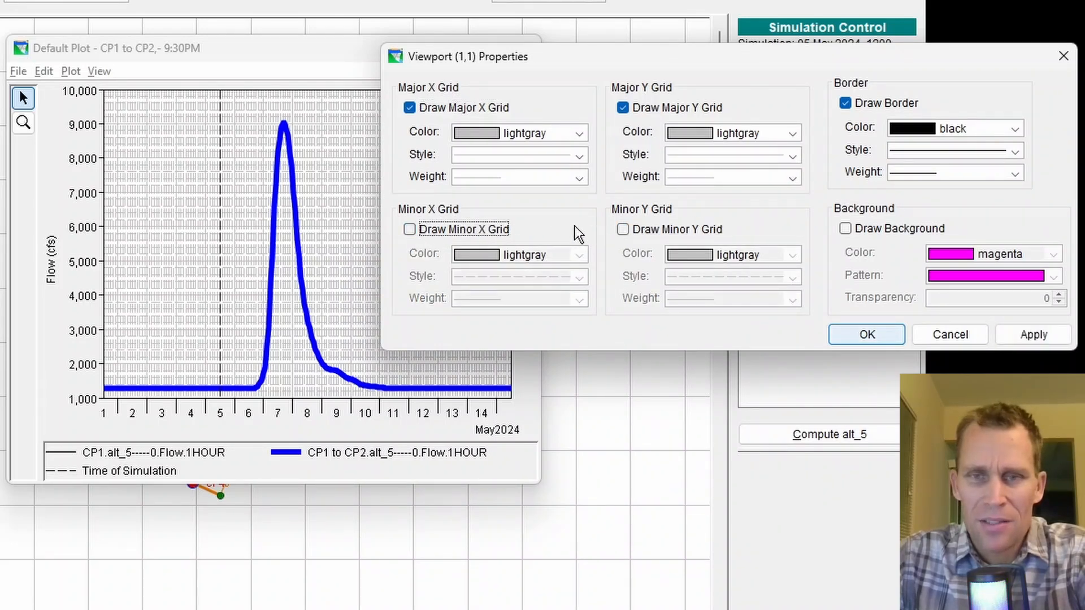
left_click(624, 230)
left_click(1021, 333)
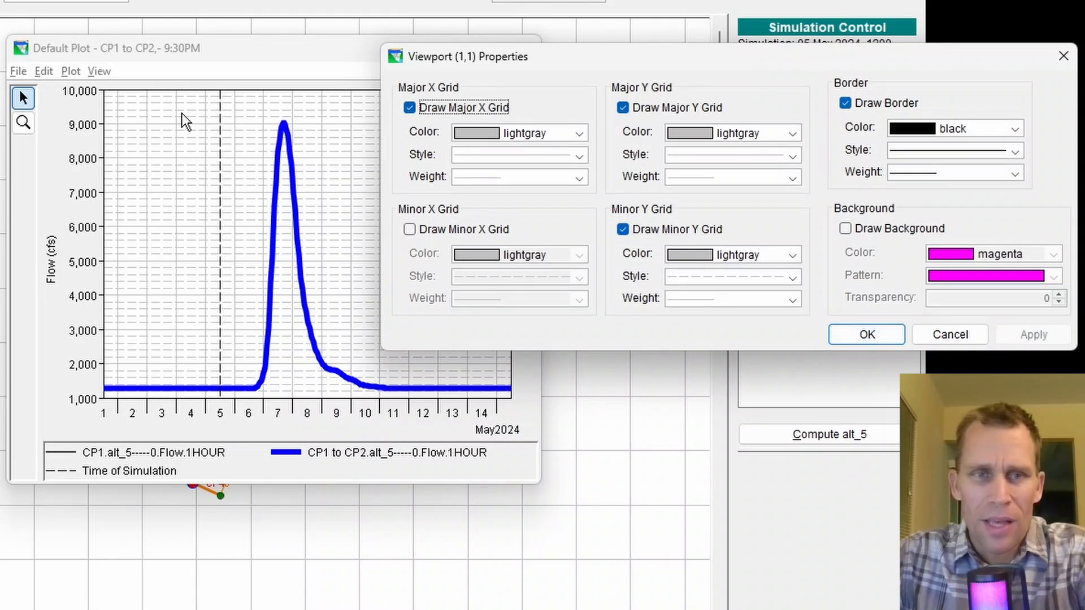
left_click(883, 333)
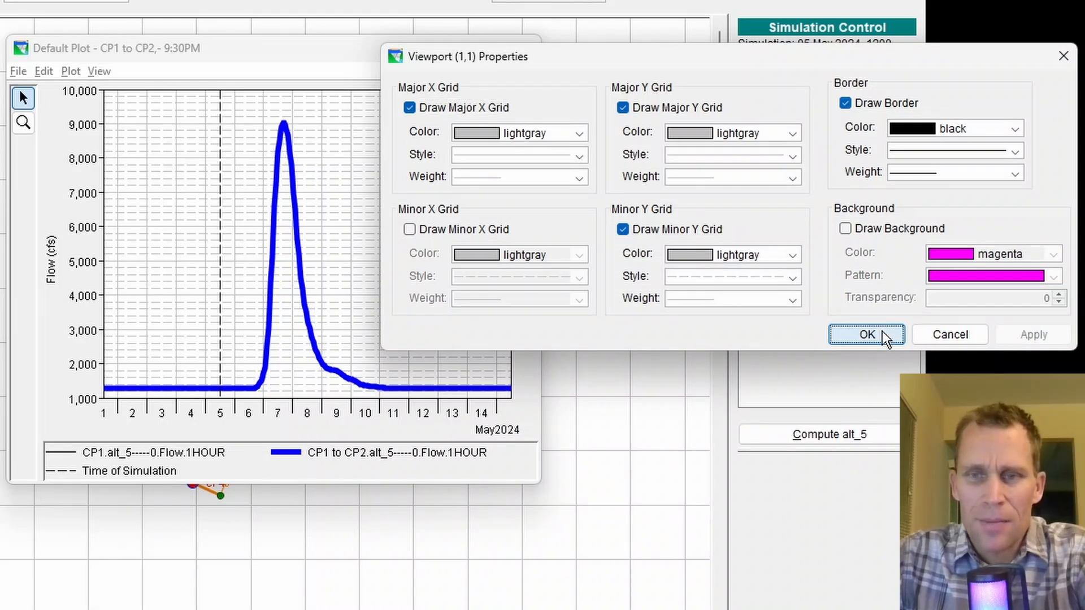
Override the flow axis's automatic minor tic interval with 500 and apply it.
right_click(83, 231)
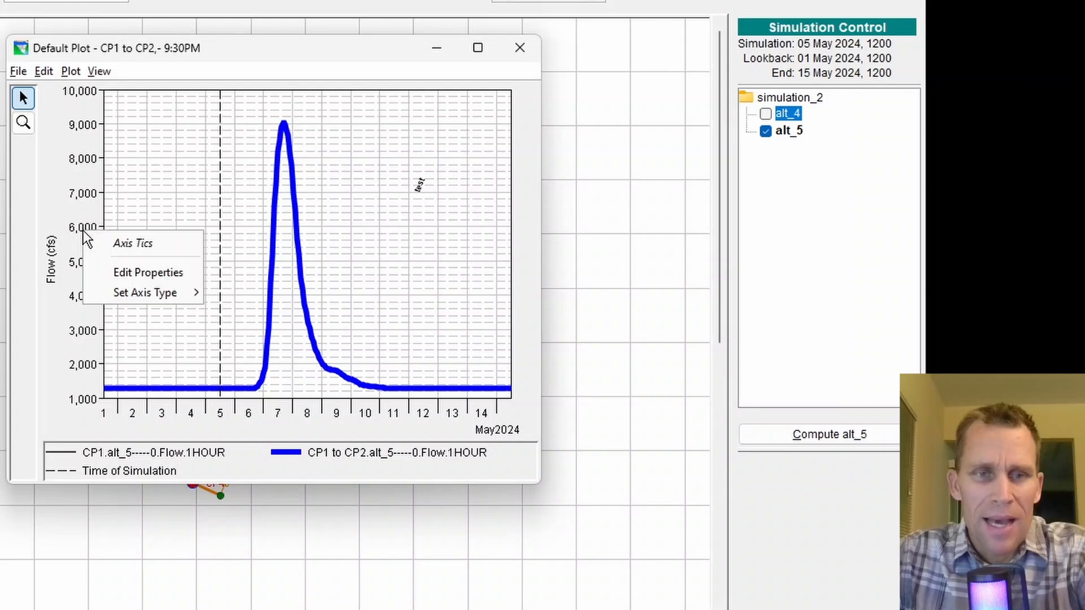
left_click(126, 273)
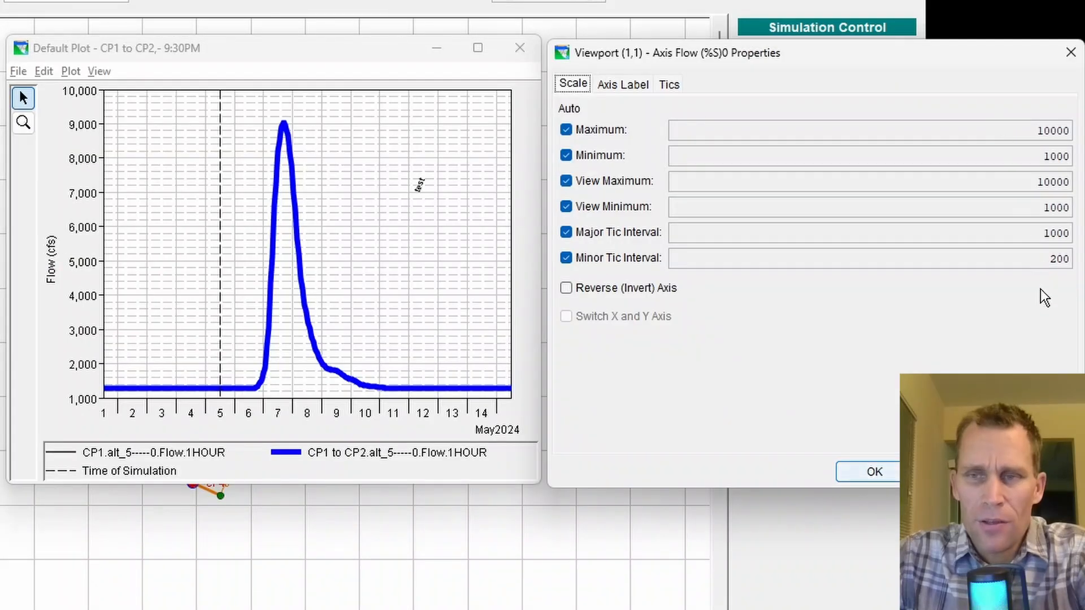
left_click(565, 258)
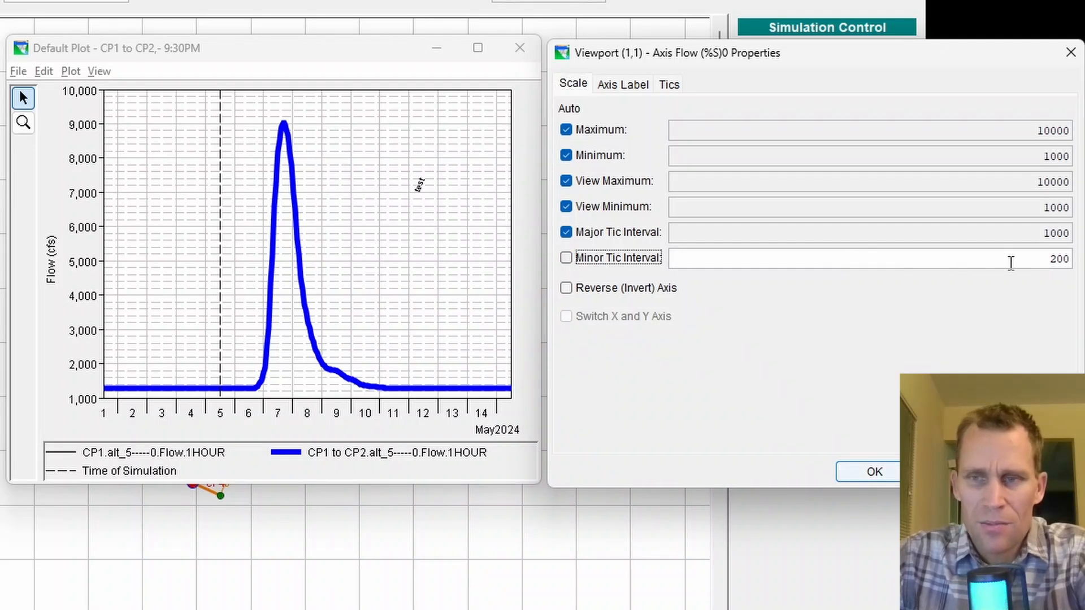
double_click(1058, 258)
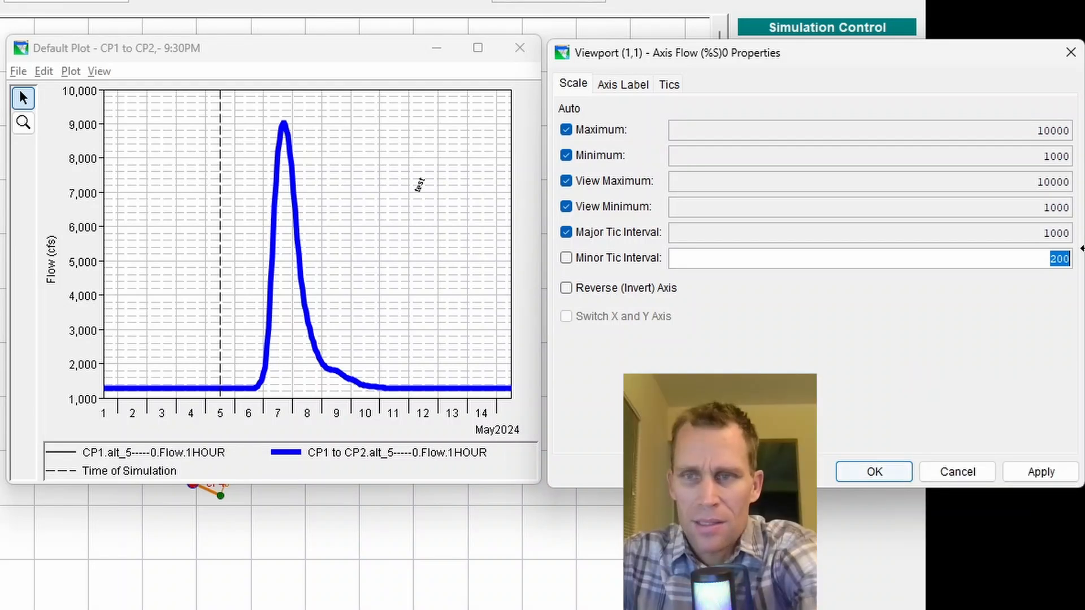
type("500")
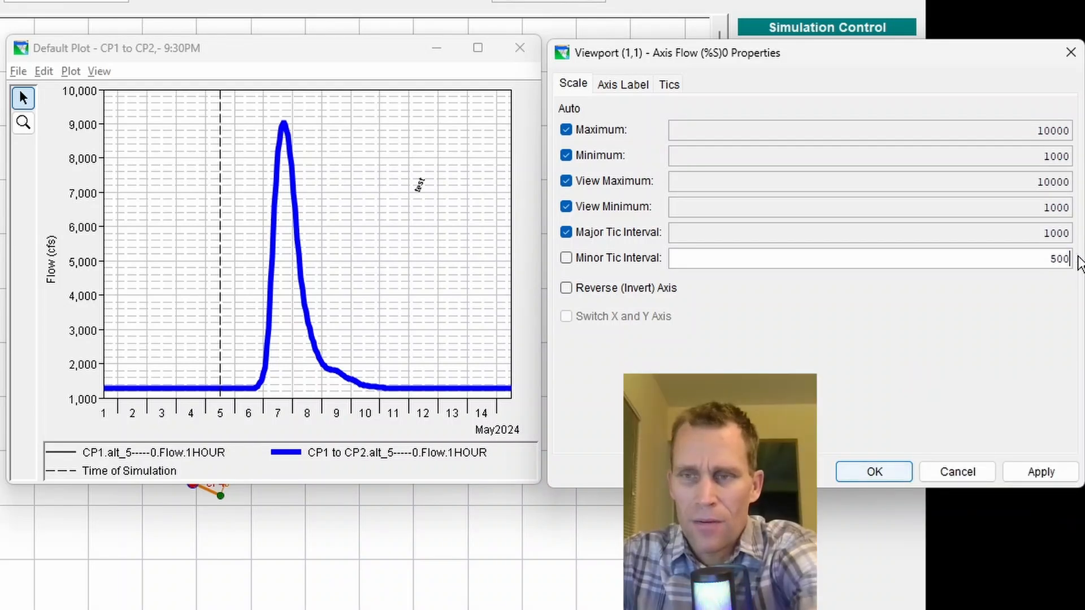
left_click(1027, 472)
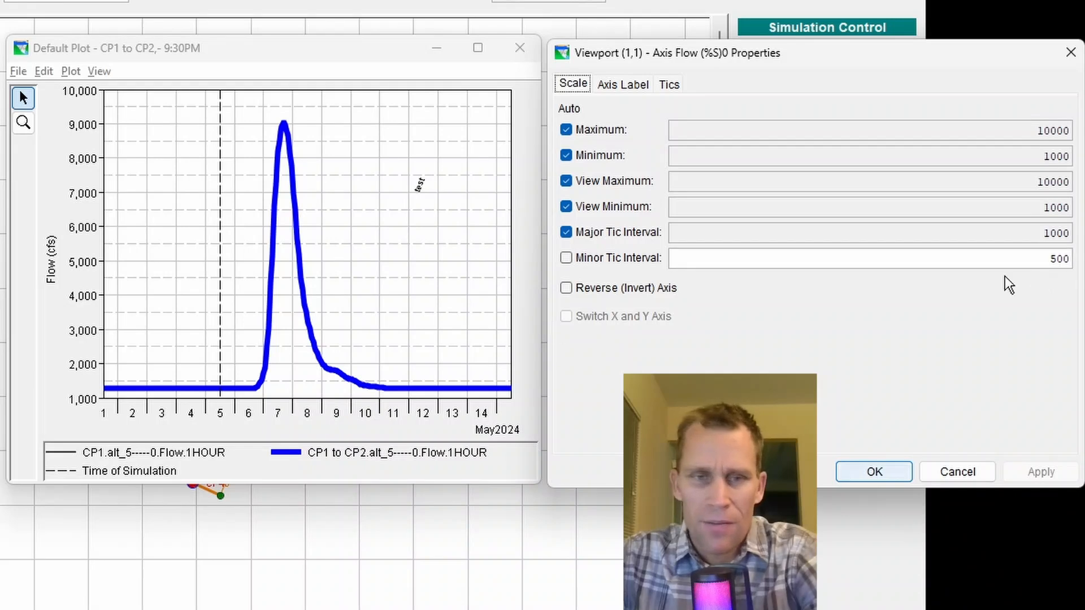
Review the flow axis's label text and font settings, and close the axis properties.
left_click(618, 85)
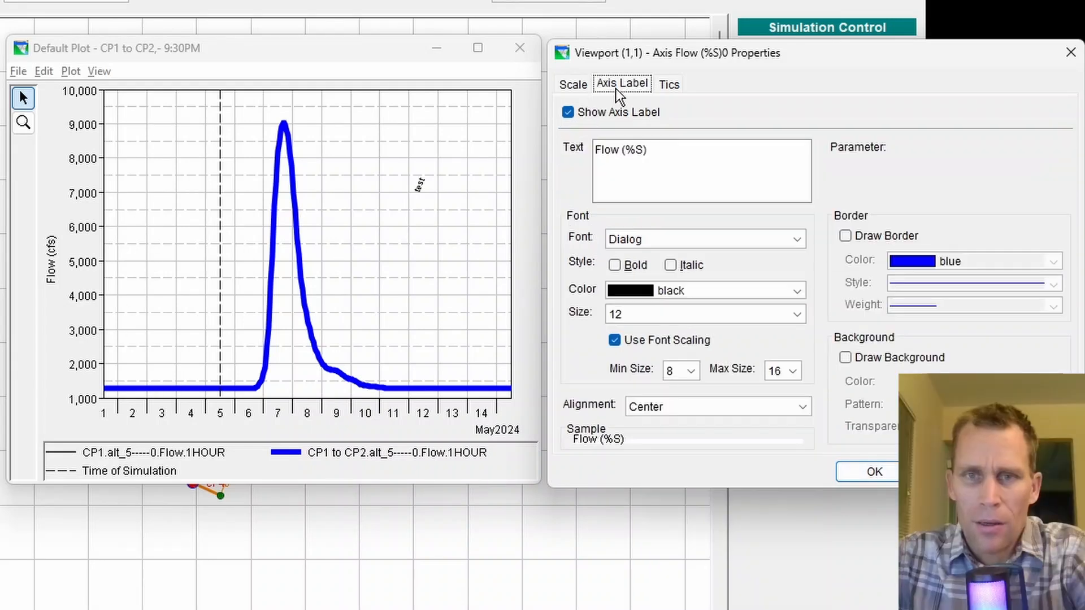
triple_click(661, 159)
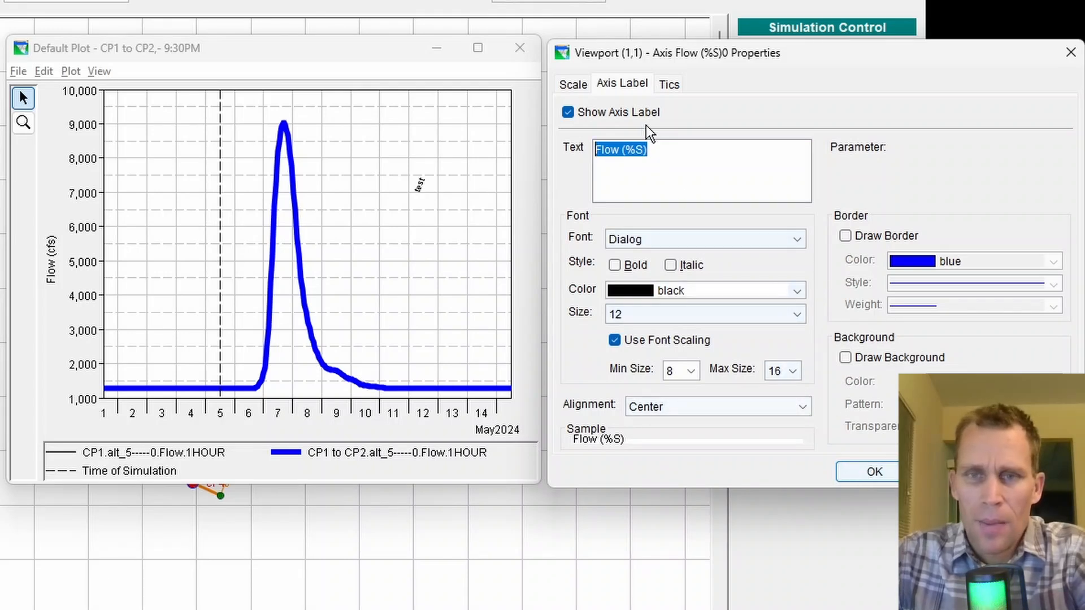
left_click(874, 471)
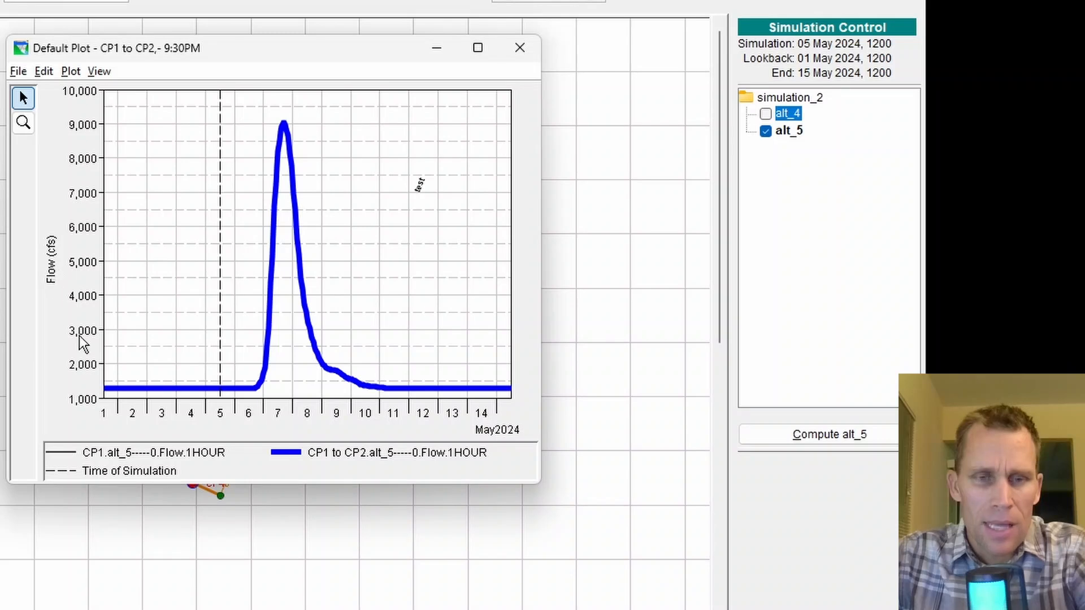
Set the legend position to Right of Panel, apply it and close the legend properties.
right_click(348, 470)
left_click(392, 514)
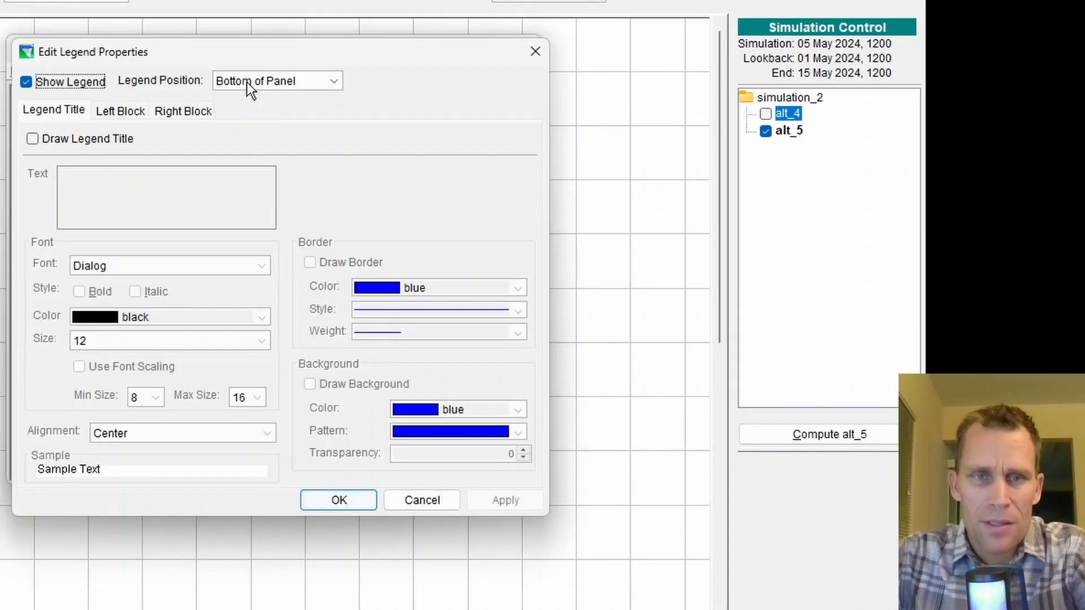
left_click_drag(245, 59, 785, 39)
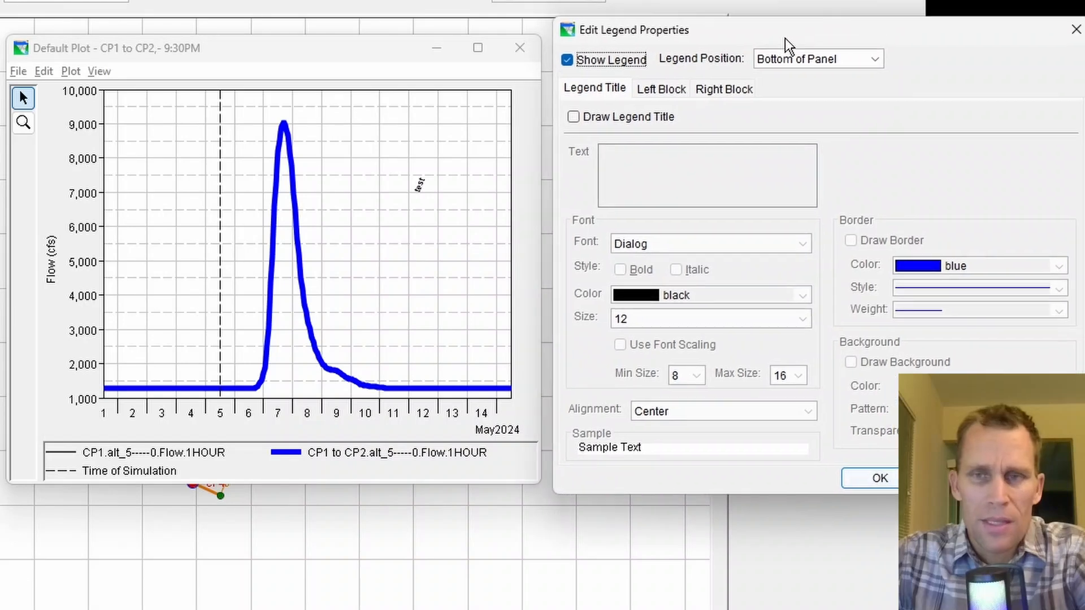
left_click(799, 62)
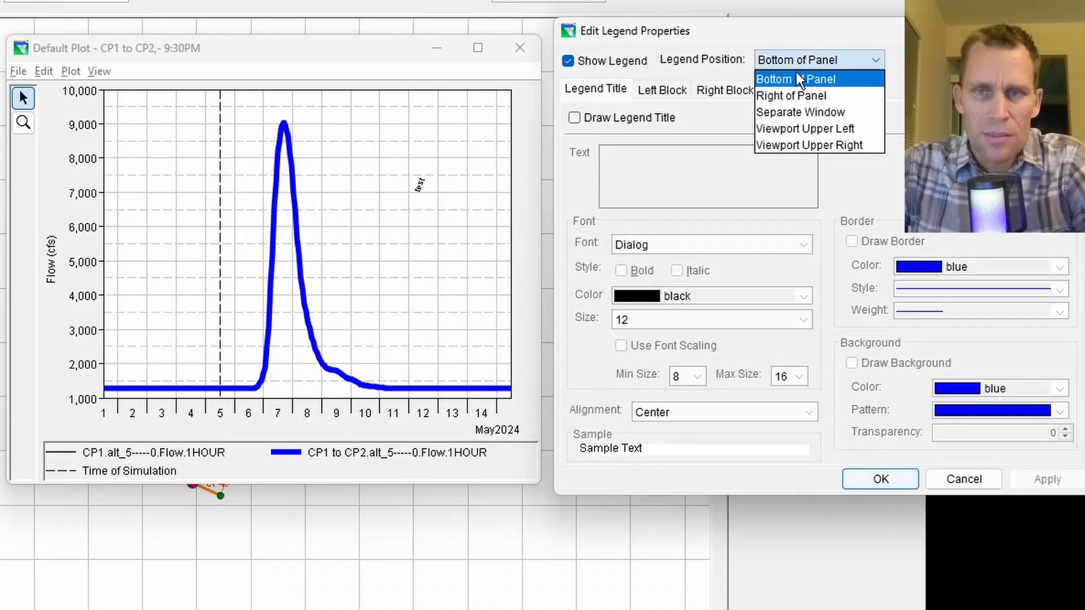
left_click(797, 95)
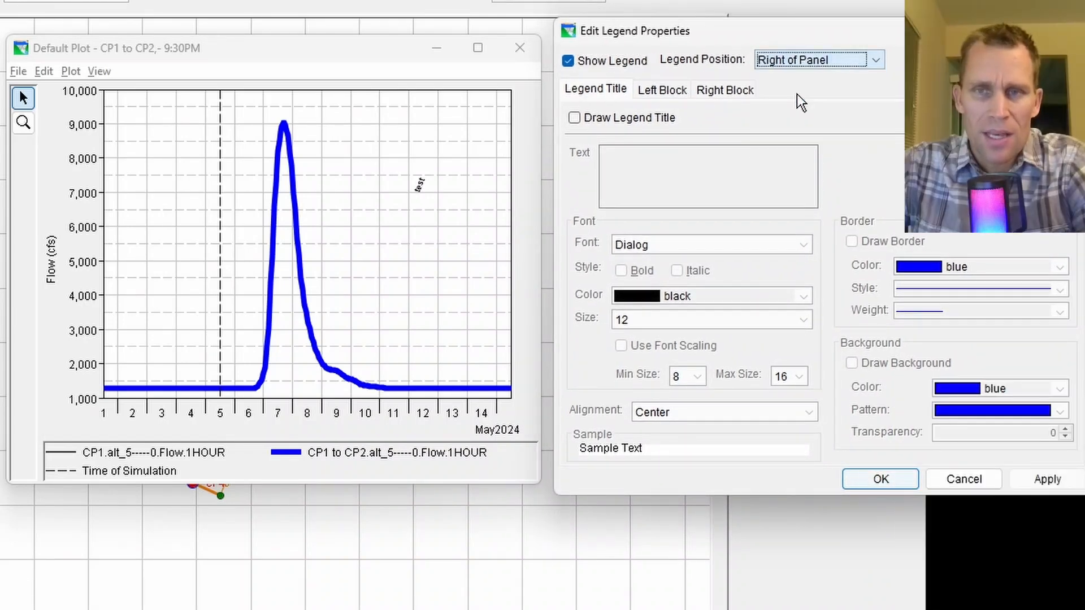
left_click(1048, 480)
left_click(880, 479)
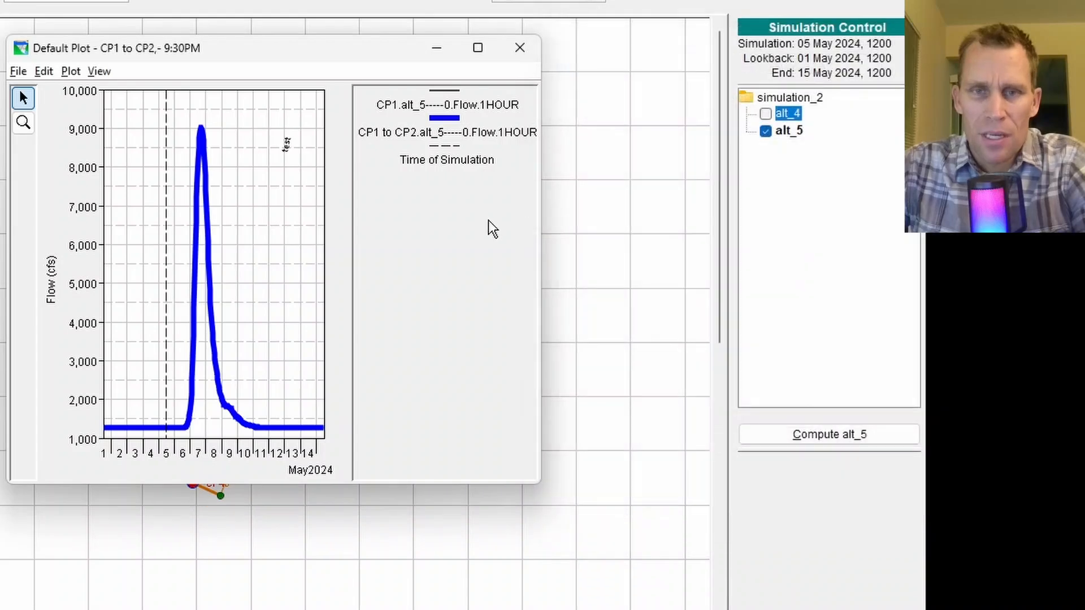
Widen the plot window and check the editing and hiding options for the legend panel without choosing one.
left_click_drag(537, 243, 831, 271)
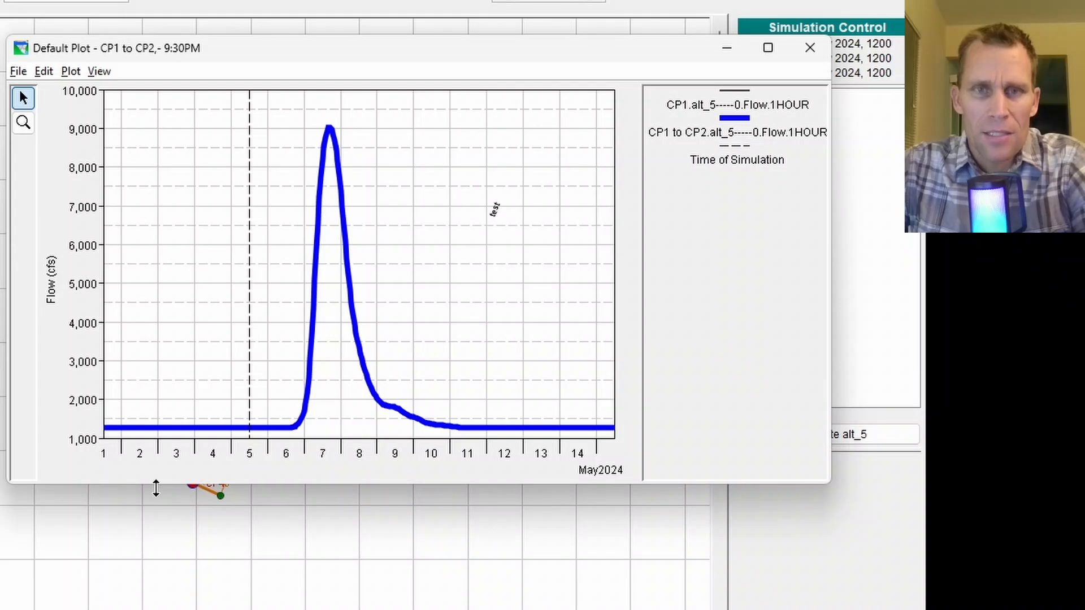
right_click(730, 146)
right_click(704, 242)
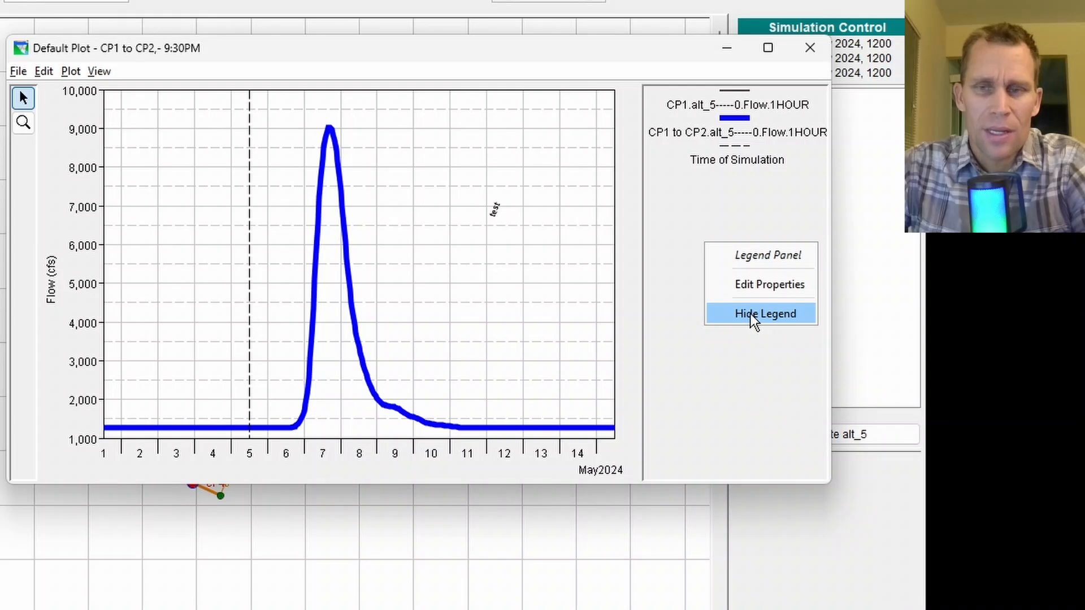
left_click(454, 54)
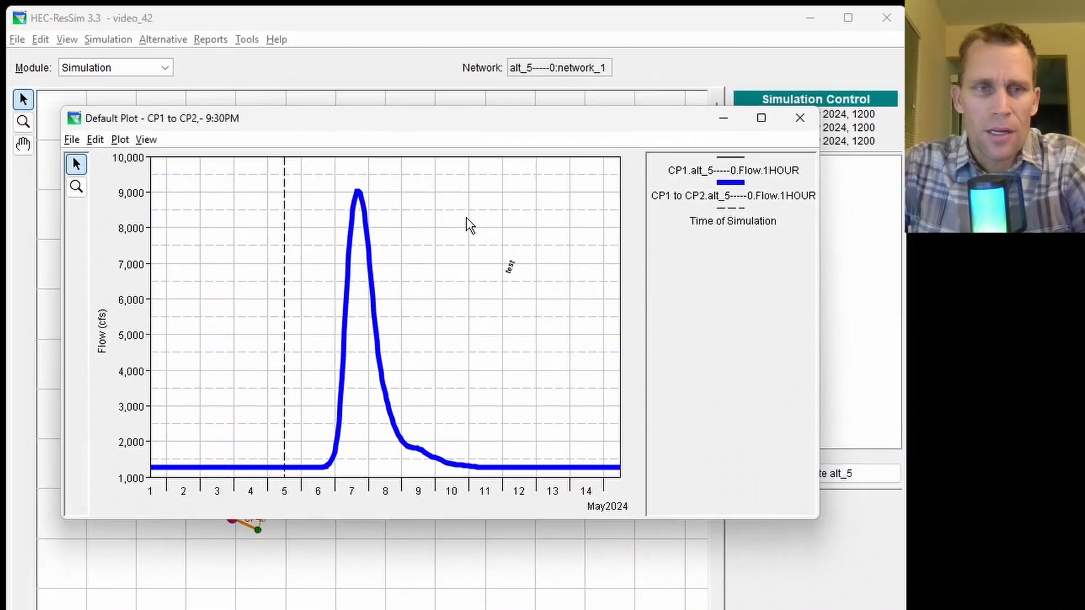
Close the CP1 to CP2 plot and open the default plot for reservoir_1.
left_click(799, 118)
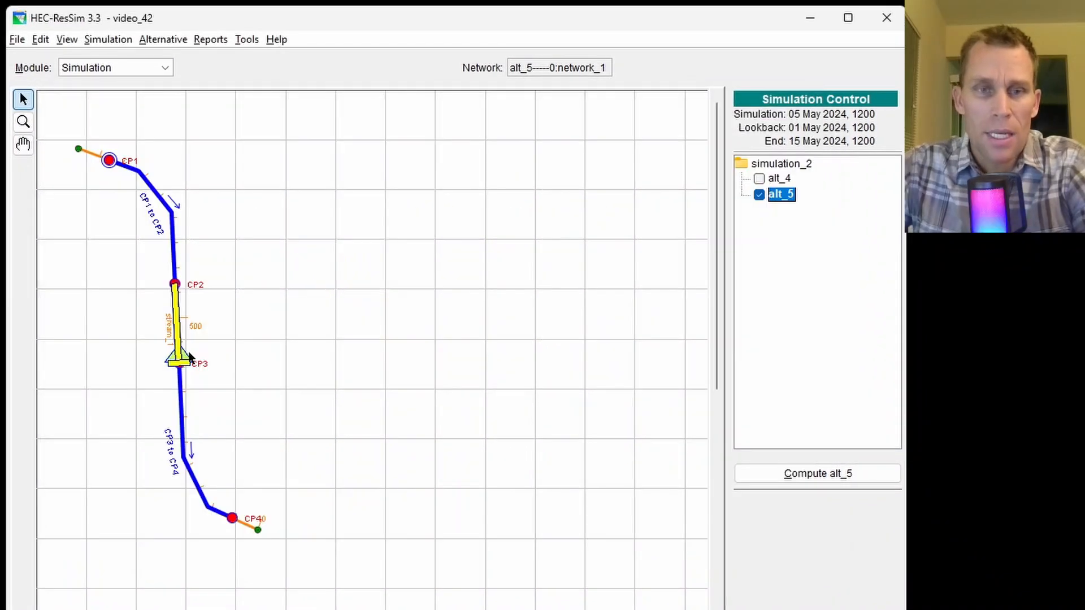
right_click(183, 363)
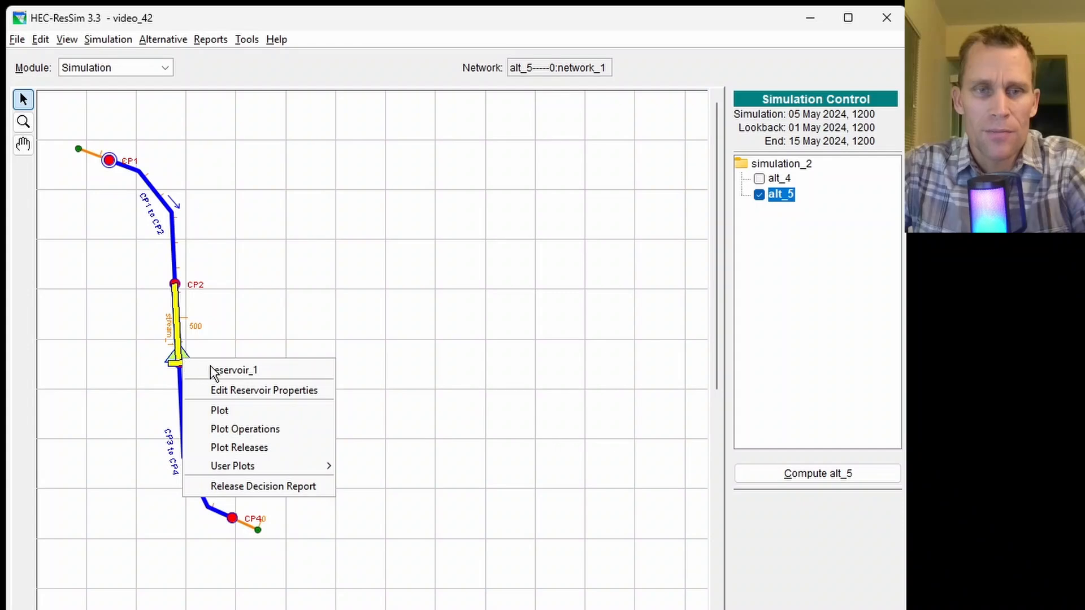
left_click(240, 411)
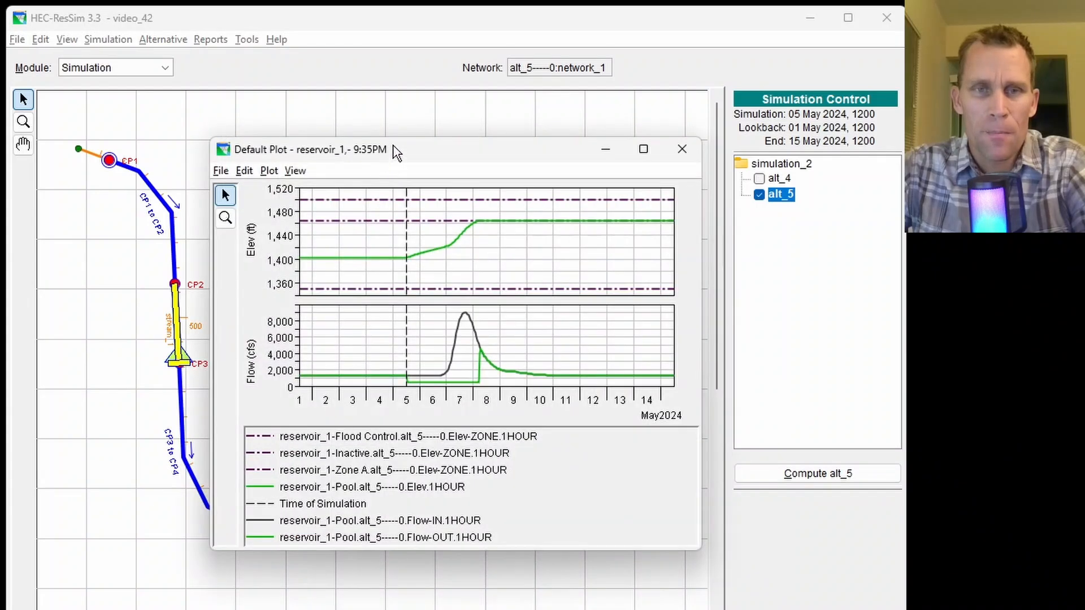
Open the variable selection for the reservoir_1 plot and enlarge its window so all available and selected variables can be read.
left_click_drag(395, 153, 424, 120)
left_click(297, 138)
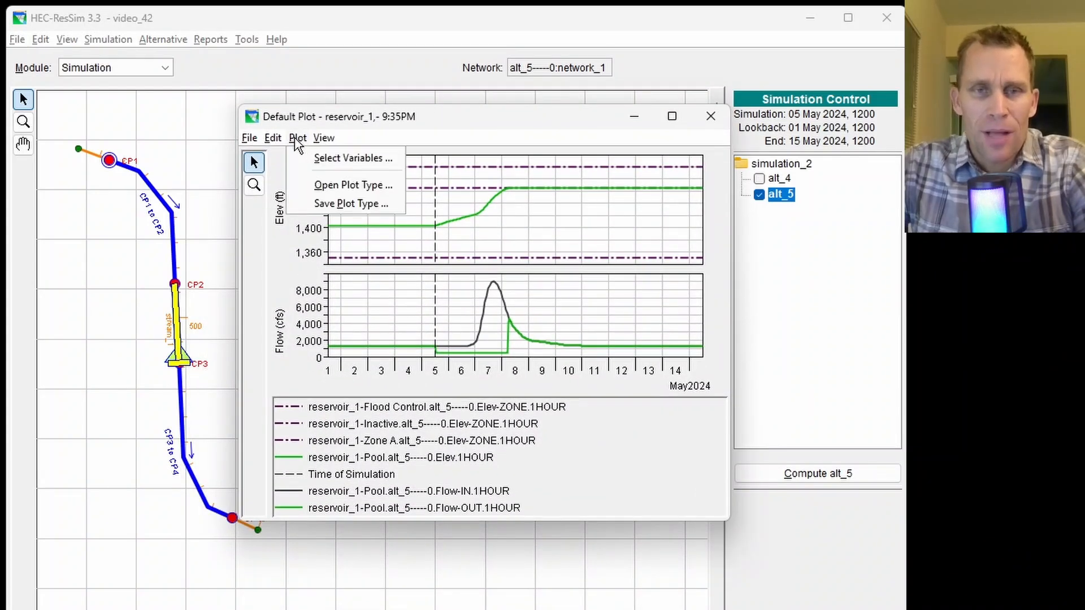
left_click(323, 161)
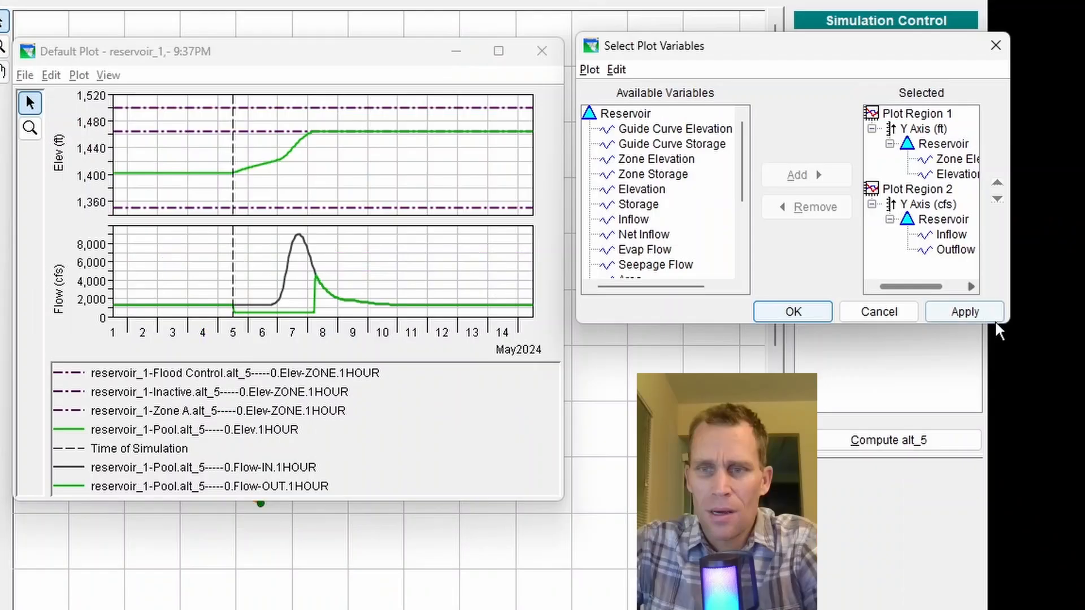
left_click_drag(995, 325, 1084, 500)
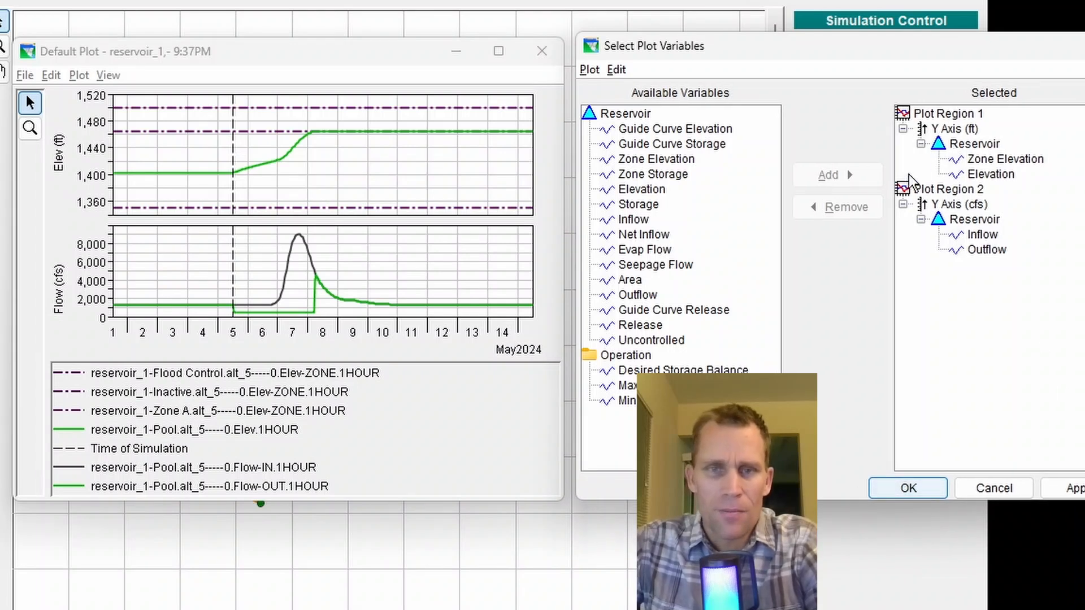
Move Plot Region 2 with the flow variables above the elevation plot region and apply the order.
left_click(922, 114)
left_click(933, 188)
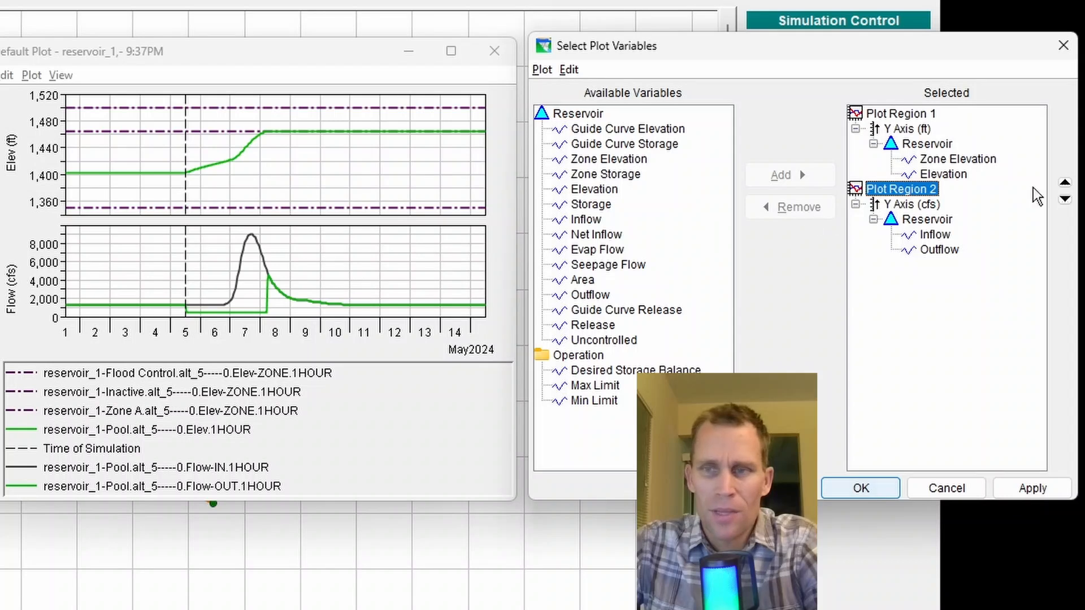
left_click(1064, 184)
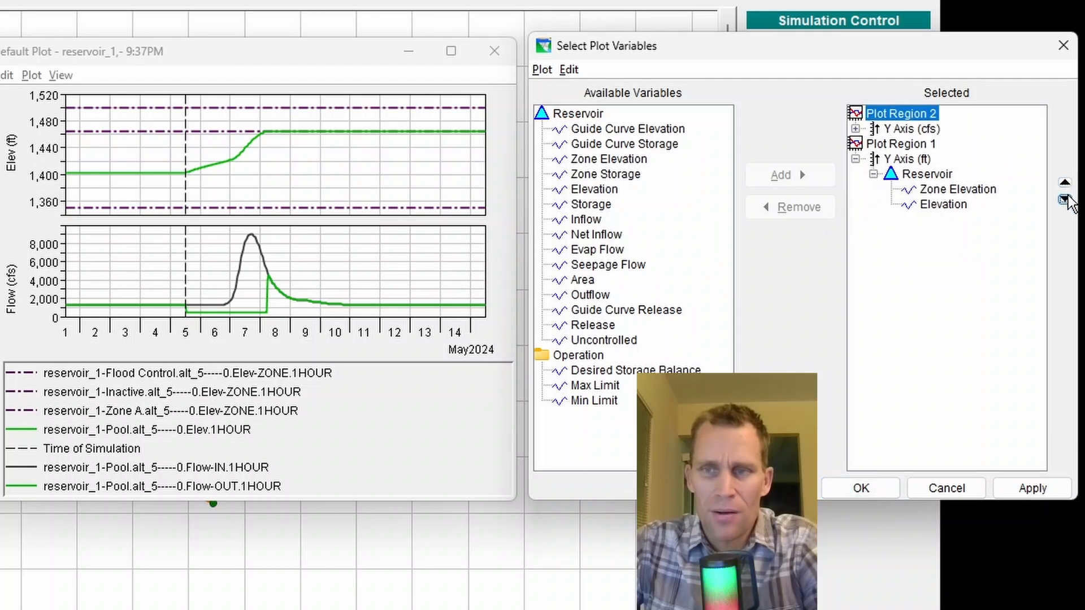
left_click(1066, 199)
left_click(1065, 182)
left_click(1044, 490)
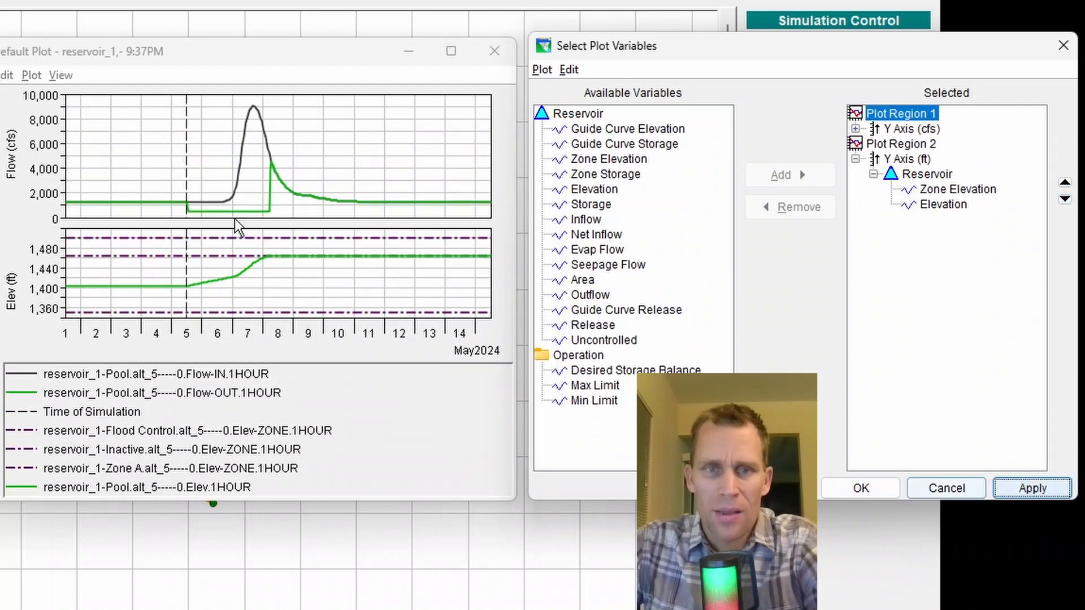
Move the flow region back below the elevation region, apply the order and expand its Y Axis (cfs) variables.
right_click(885, 116)
left_click(938, 204)
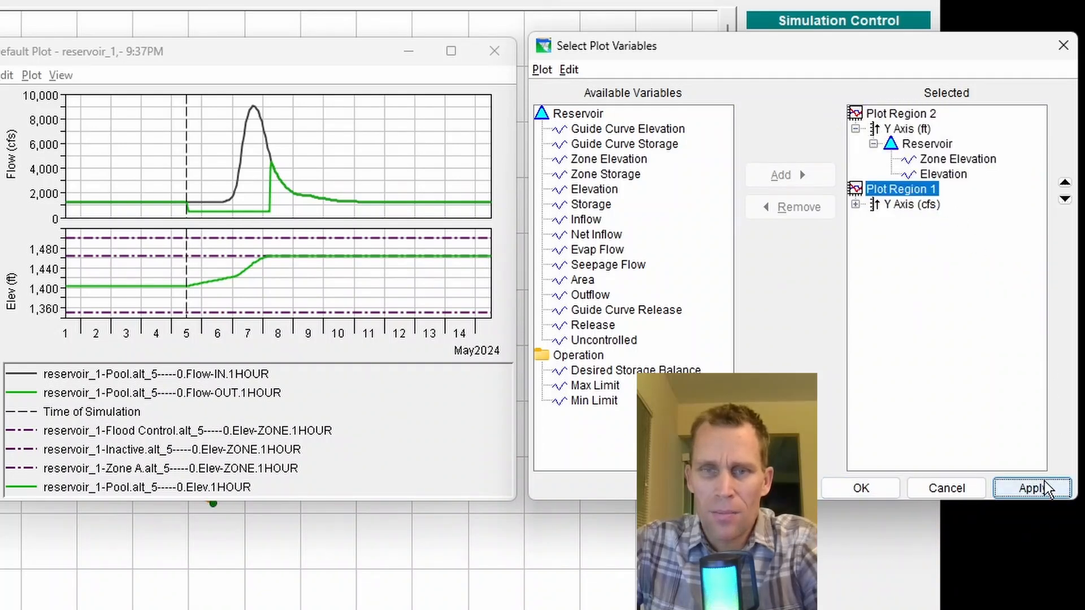
left_click(1031, 489)
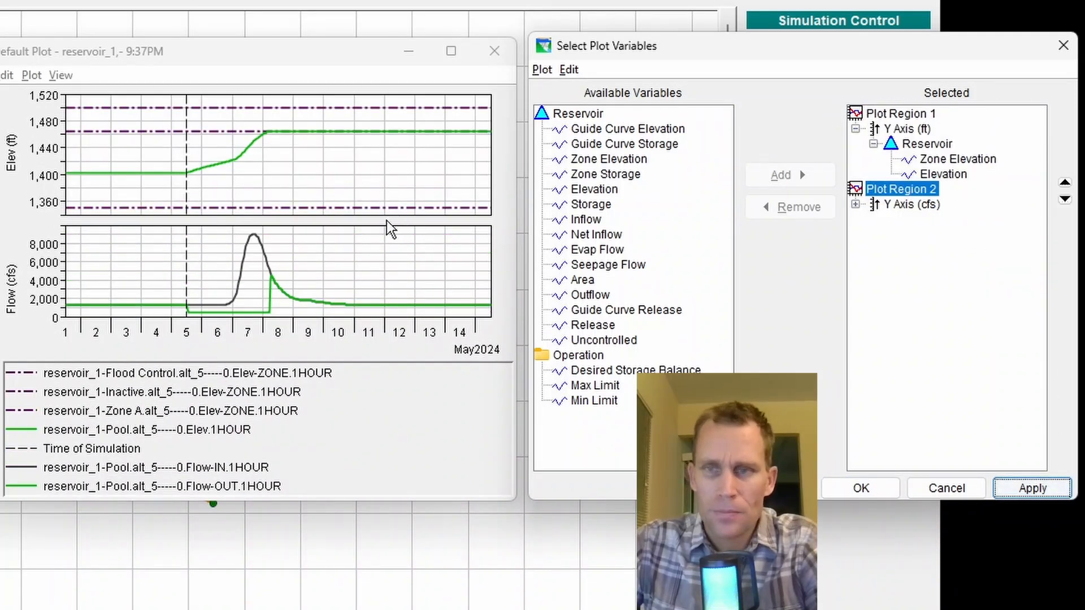
left_click(855, 204)
left_click(873, 219)
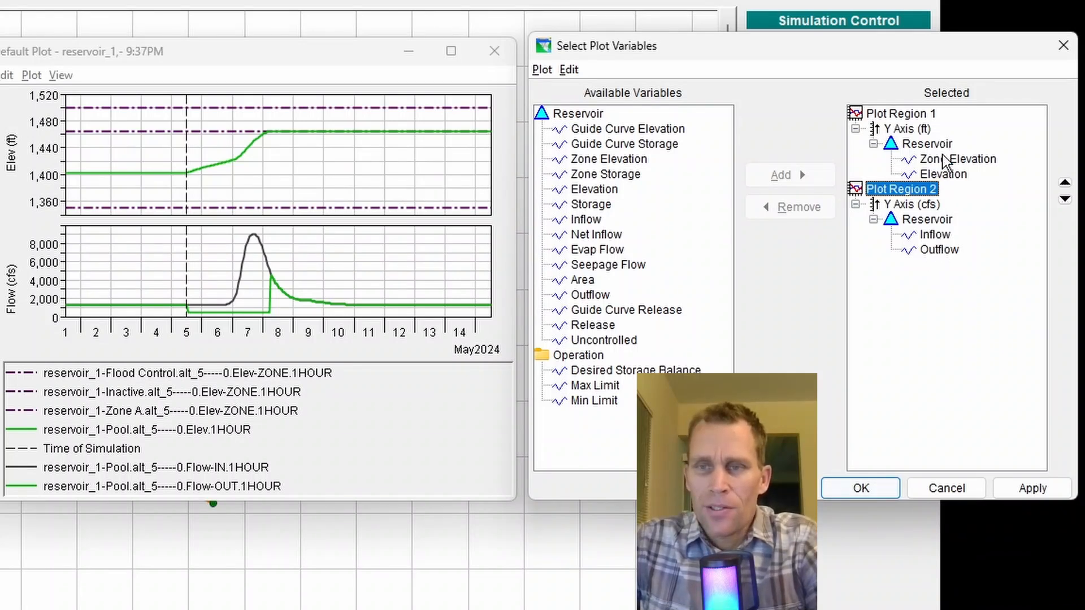
Remove Outflow from Plot Region 2 and apply, and remove the whole of Plot Region 2 and apply again.
left_click(939, 250)
left_click(794, 208)
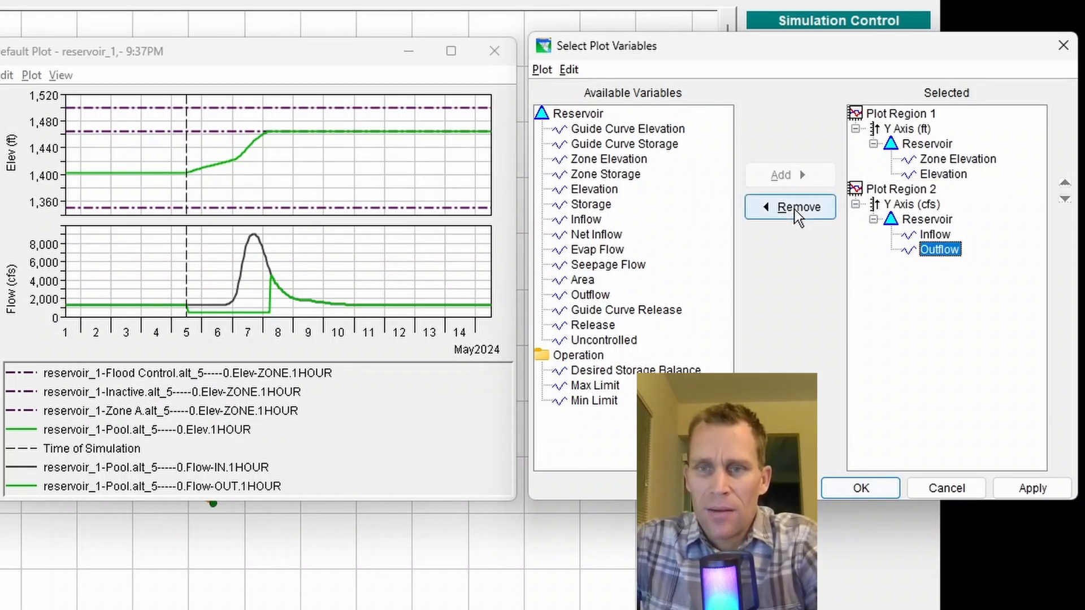
left_click(1033, 487)
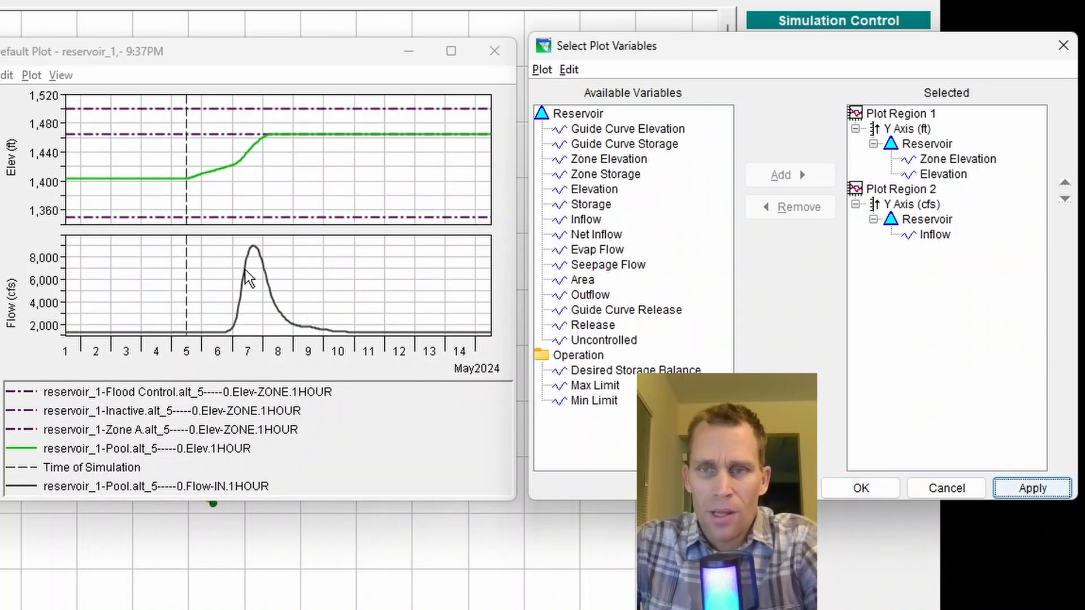
right_click(913, 196)
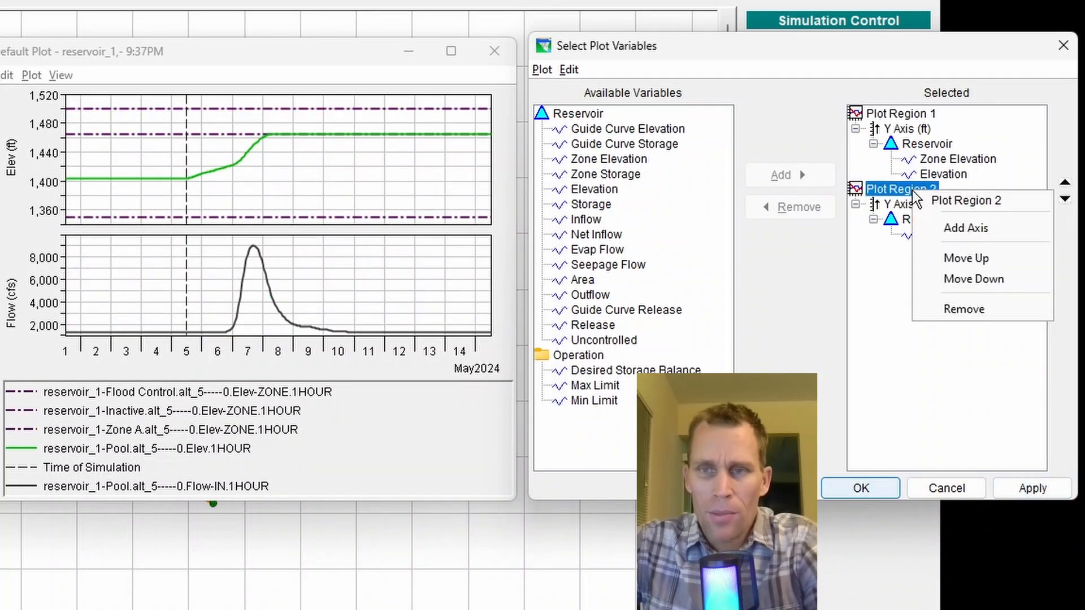
left_click(962, 310)
left_click(1037, 489)
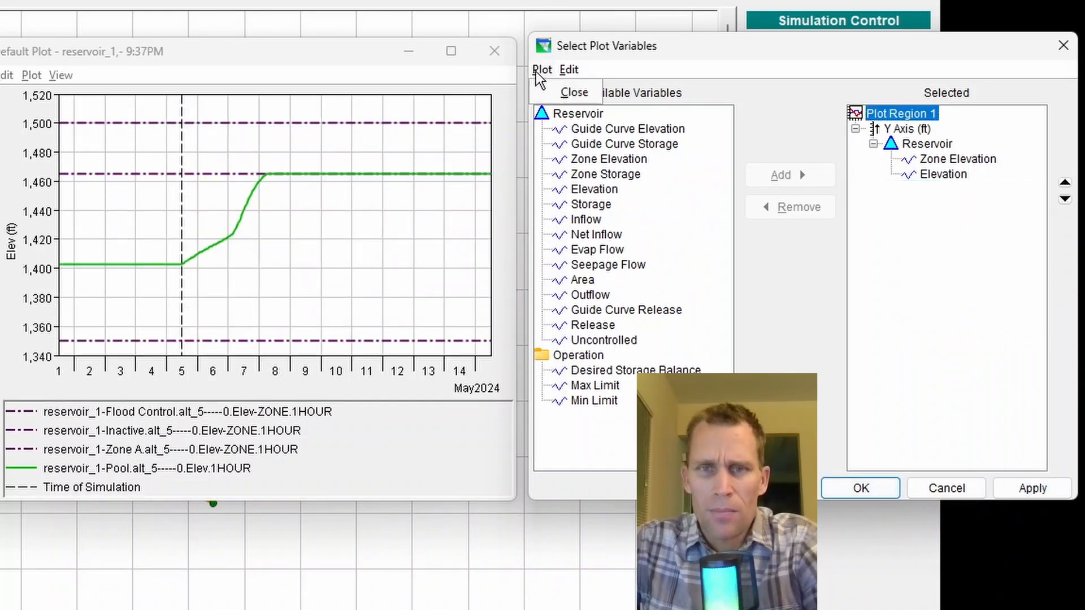
Add an empty second plot region, remove it again and apply the selection.
left_click(567, 70)
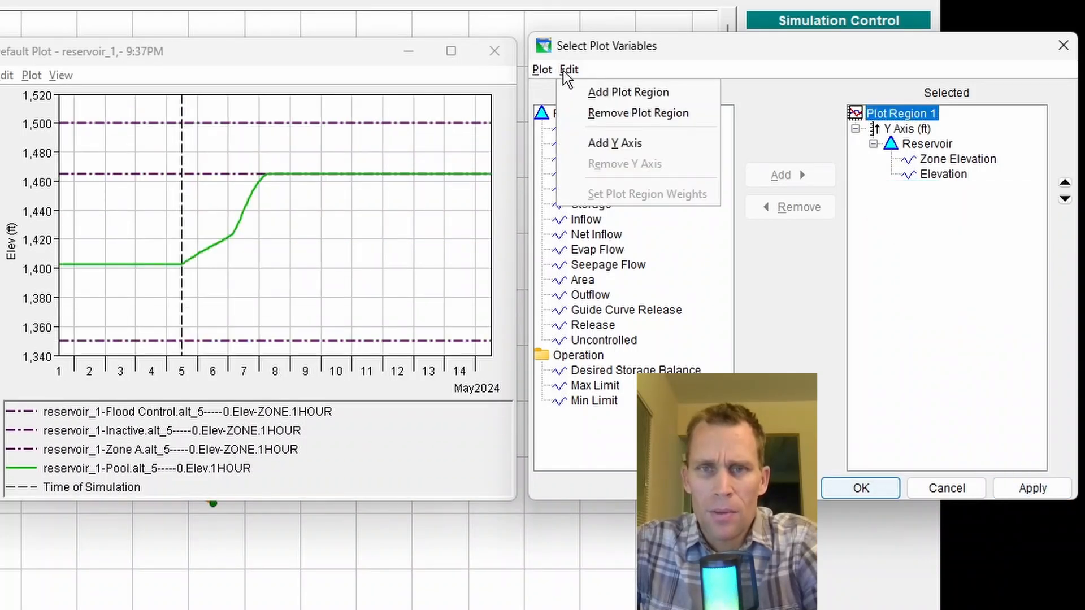
left_click(598, 93)
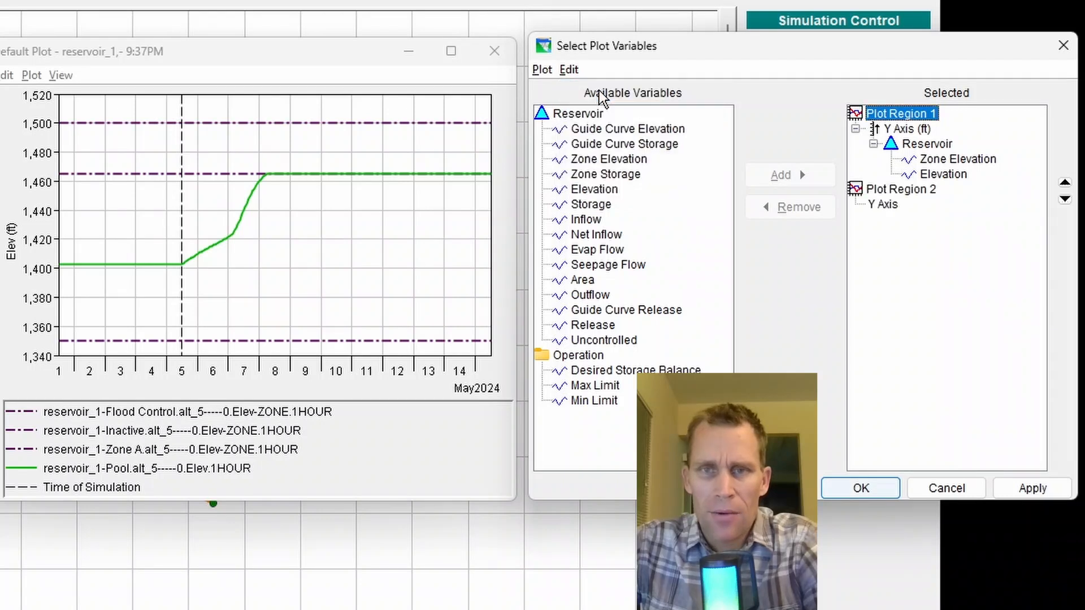
left_click(903, 188)
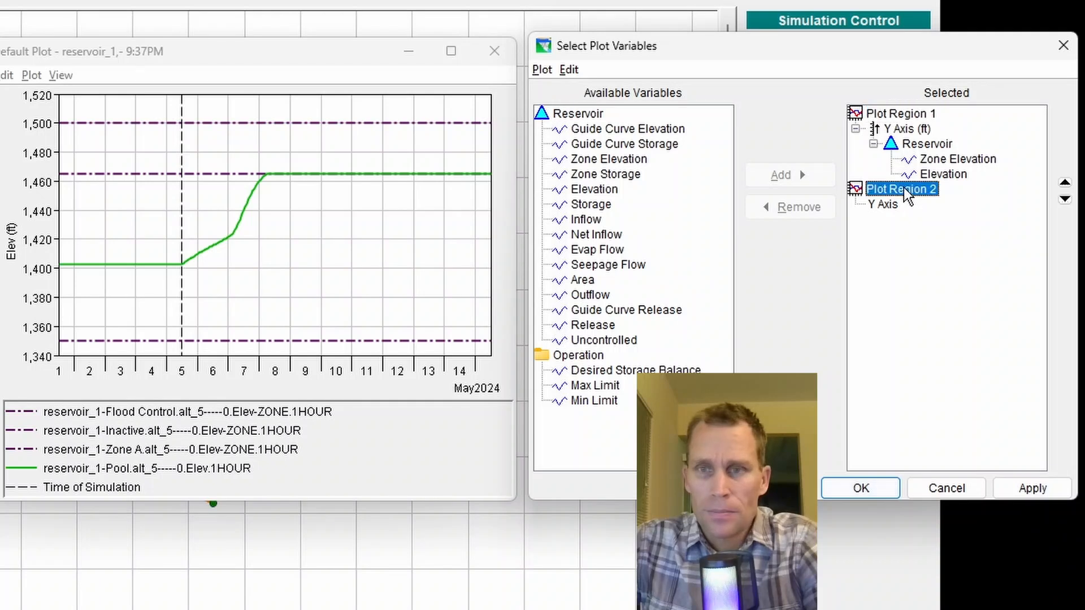
right_click(903, 187)
left_click(945, 303)
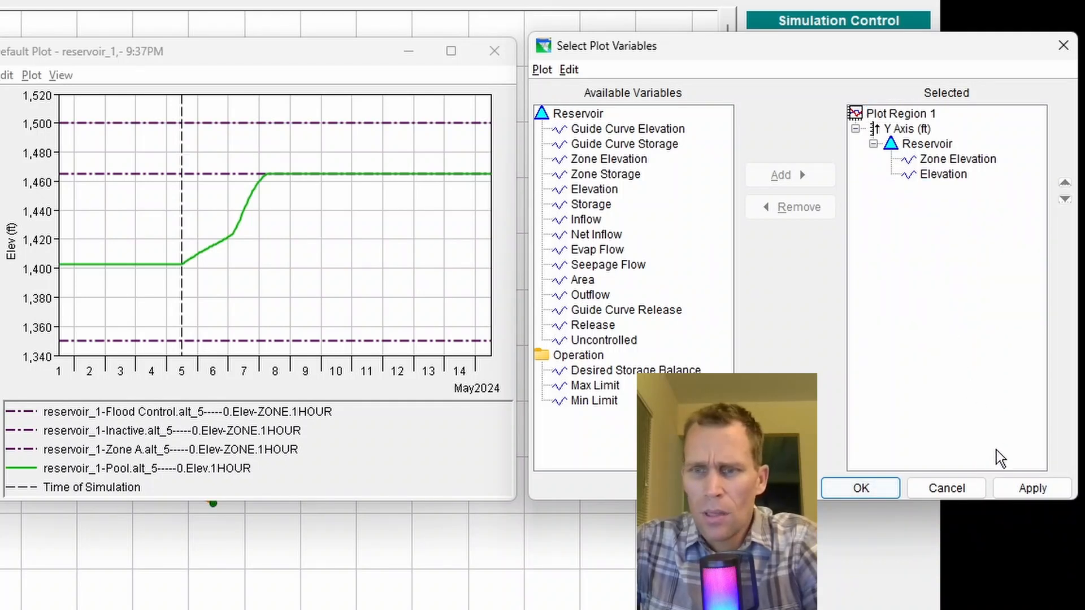
left_click(1025, 490)
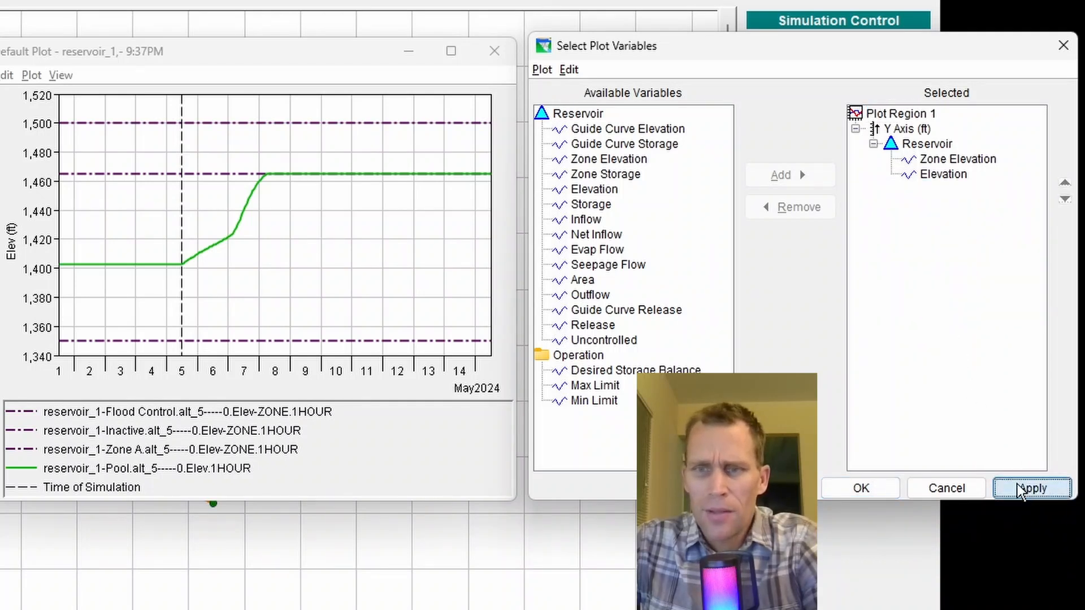
Remove Zone Elevation from Plot Region 1 and apply the change to the plot.
left_click(942, 160)
left_click(791, 207)
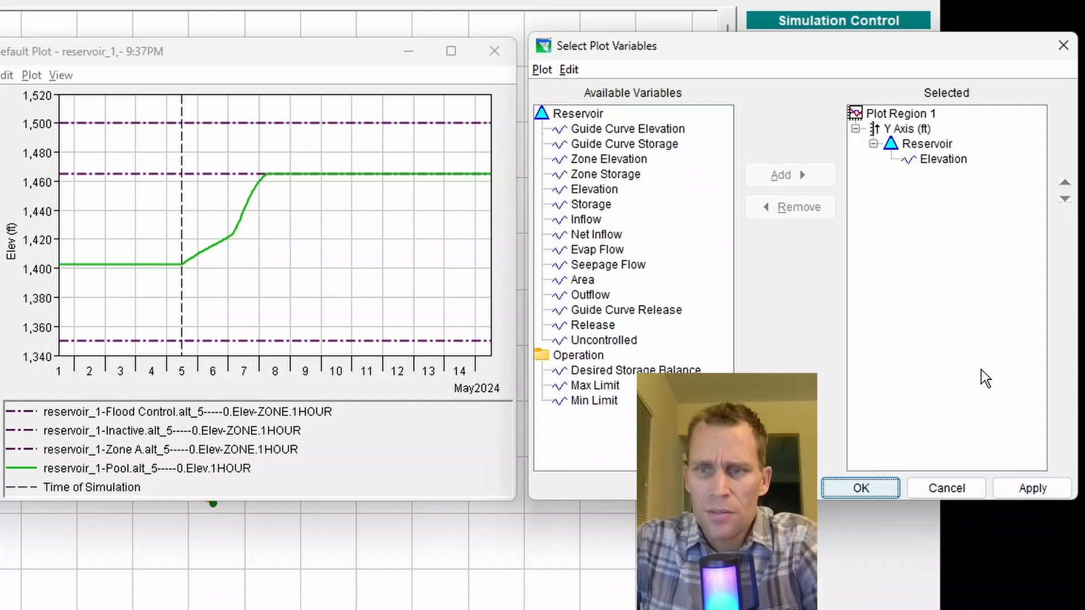
left_click(1038, 491)
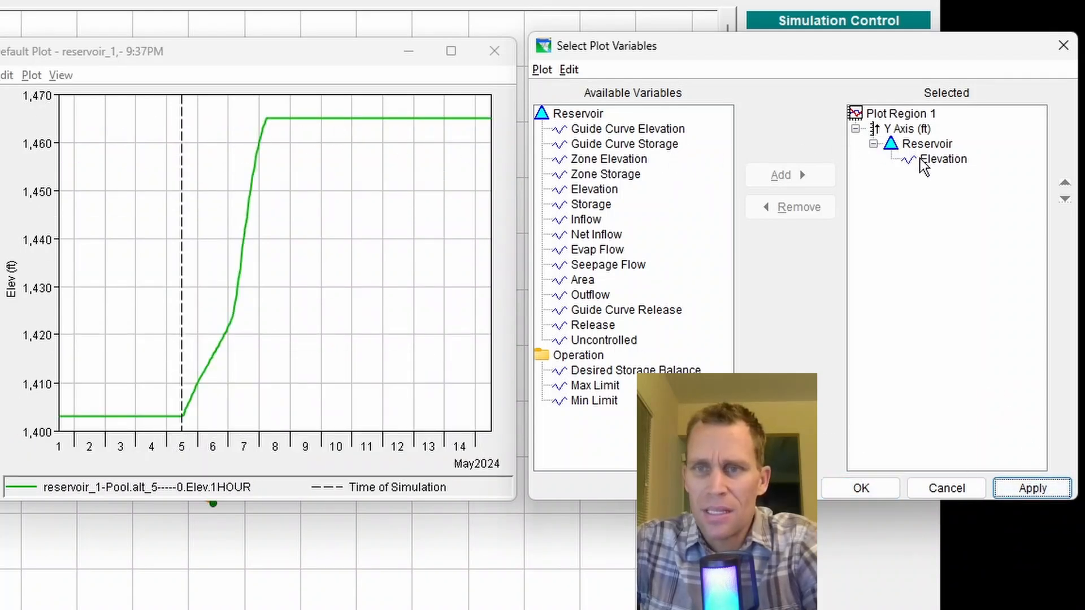
Add Net Inflow to Plot Region 1 alongside Elevation.
left_click(933, 164)
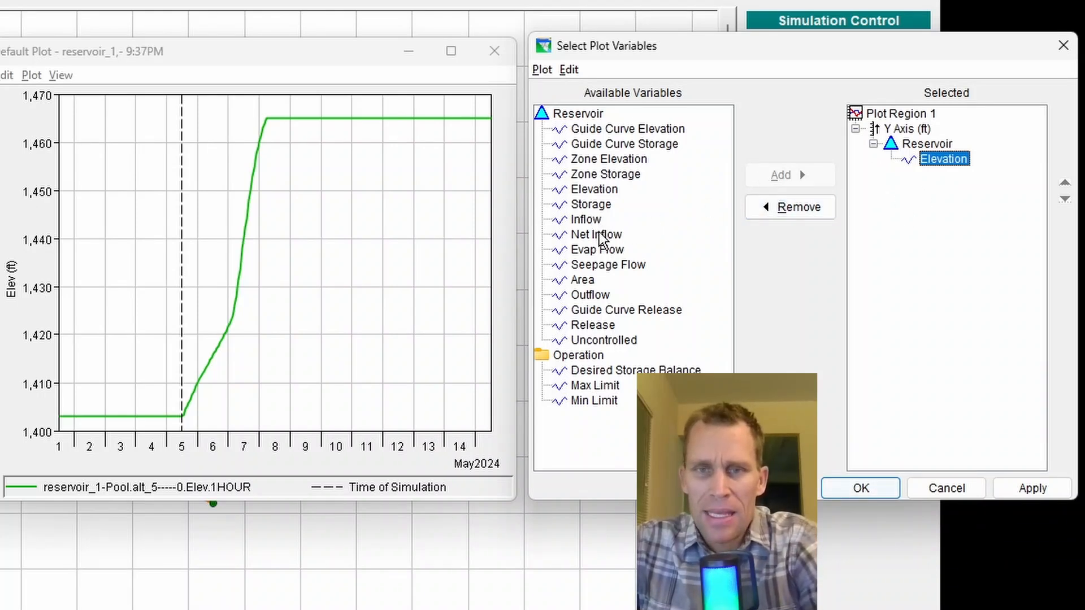
left_click(599, 235)
left_click(778, 177)
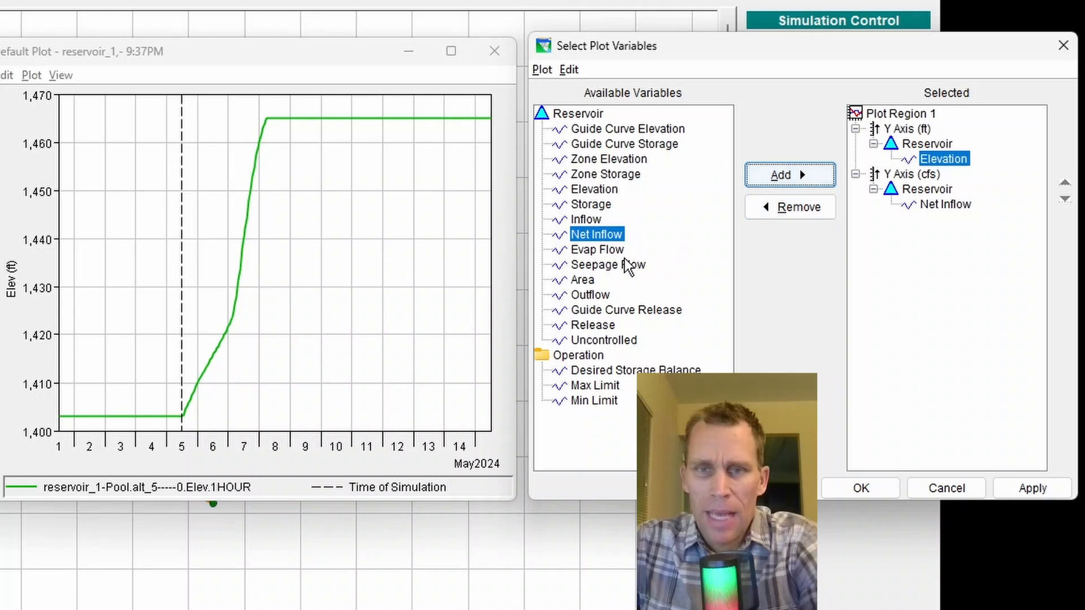
Add Outflow to the Y Axis (cfs) of Plot Region 1 together with Net Inflow, and apply it to the plot.
left_click(606, 296)
left_click(766, 178)
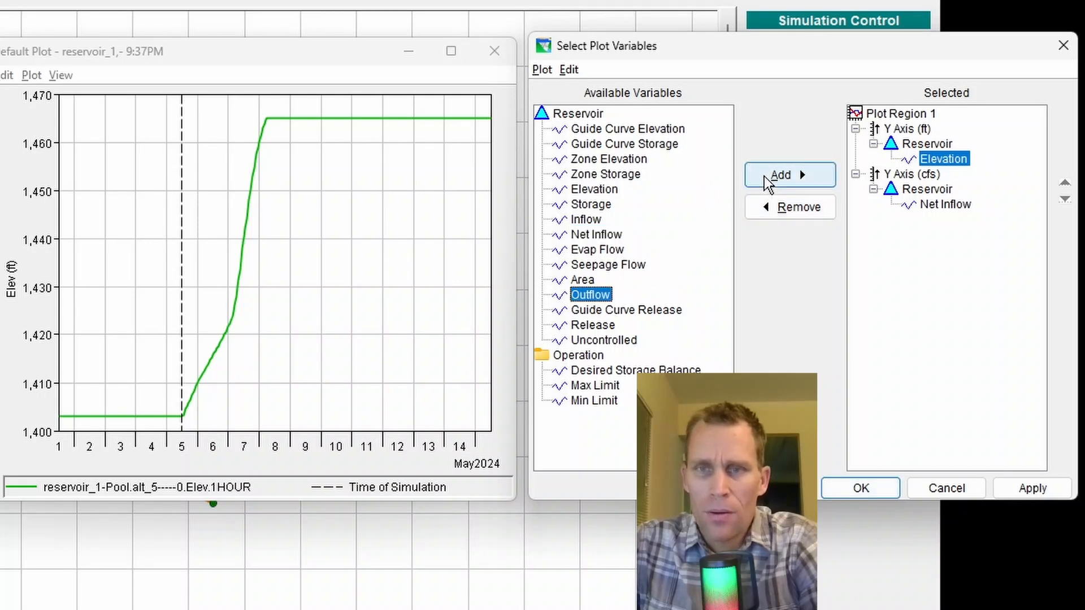
left_click(986, 225)
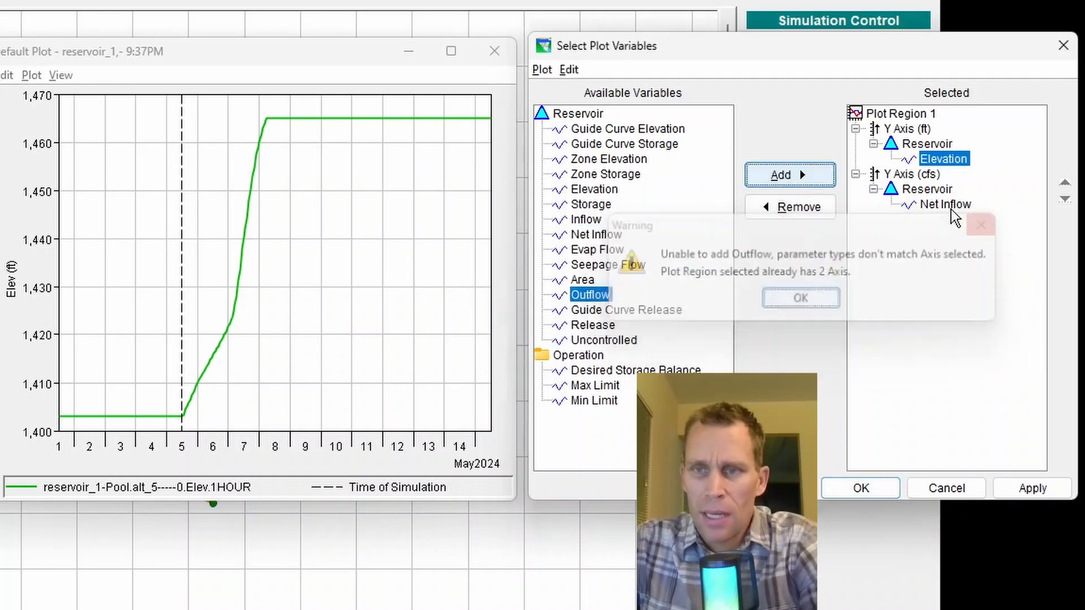
left_click(920, 173)
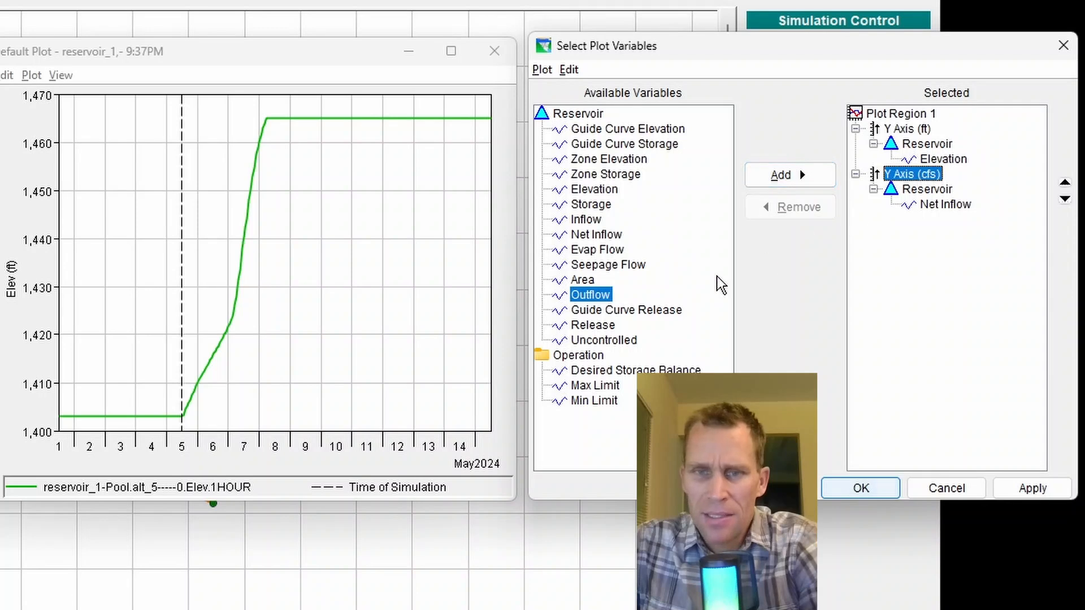
left_click(781, 176)
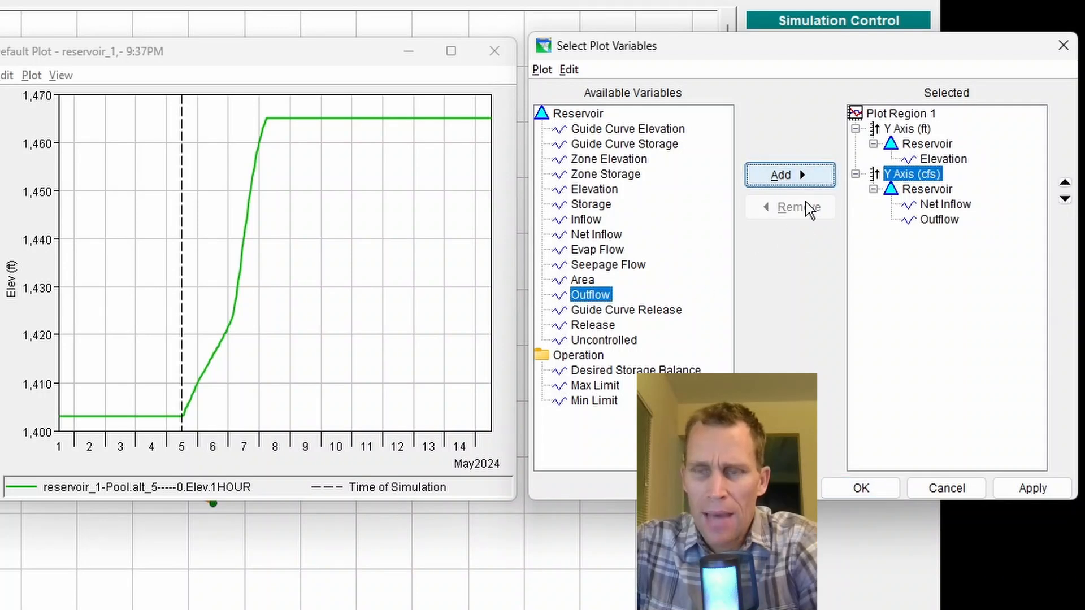
left_click(1027, 489)
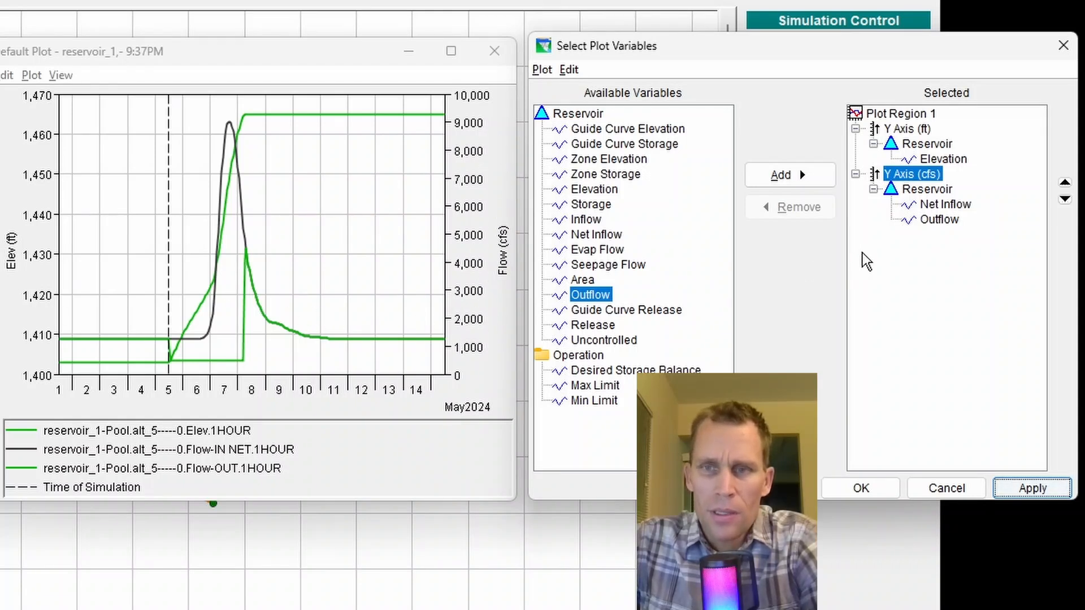
Check the selected variables on both Y axes, apply the selection and close the variable selection.
left_click(939, 208)
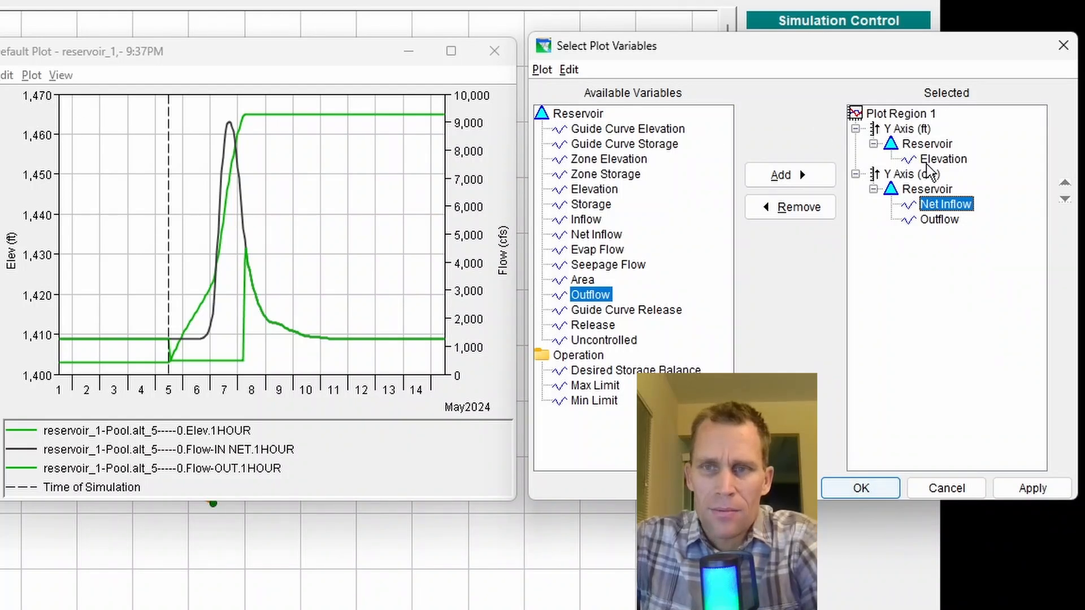
left_click(921, 144)
left_click(910, 130)
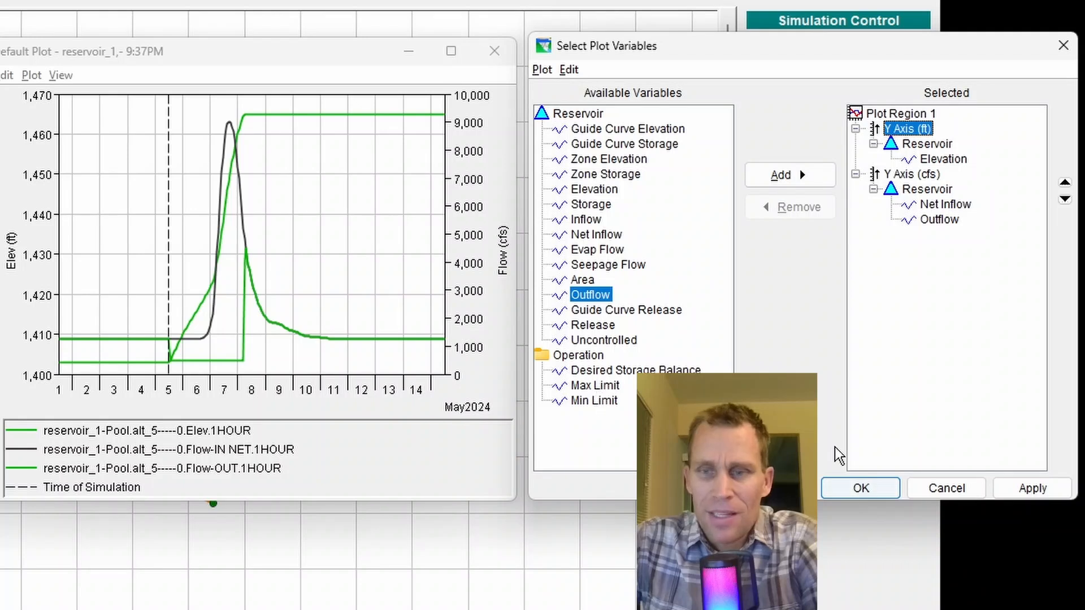
left_click(1029, 489)
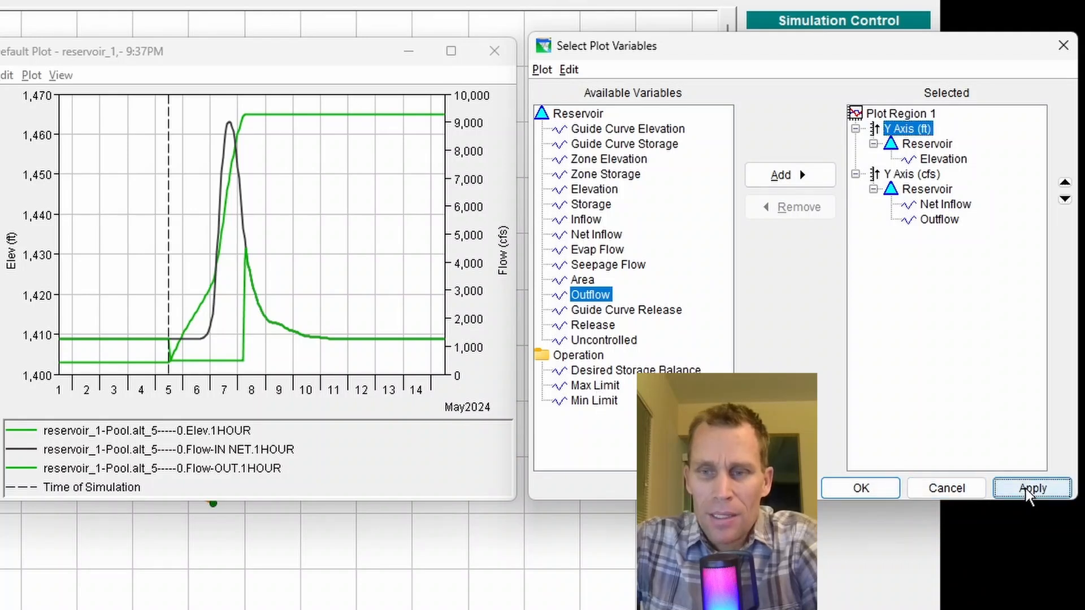
left_click(872, 484)
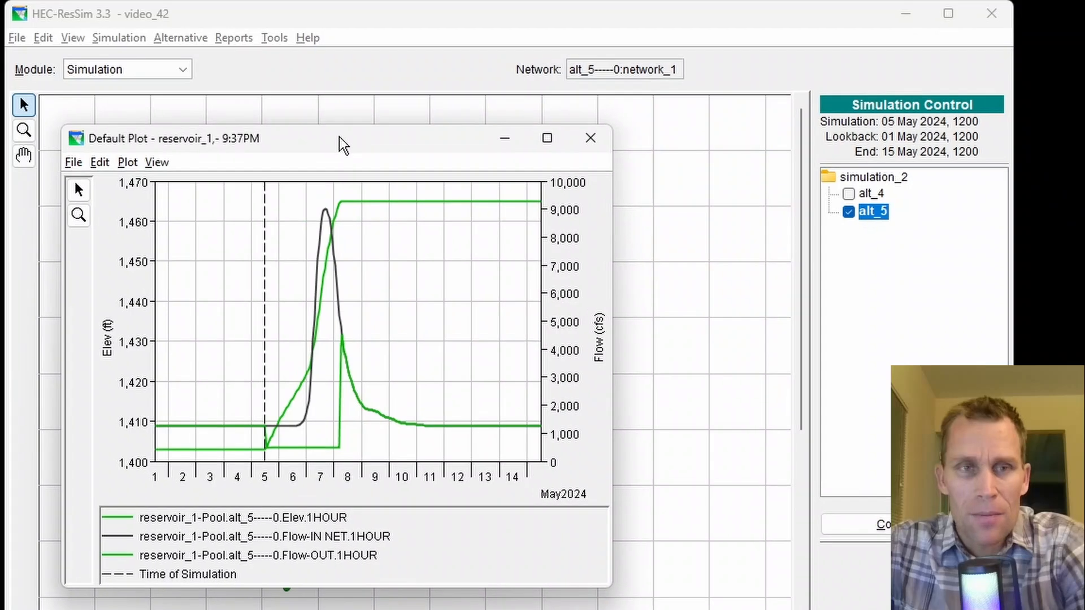
Tabulate the reservoir_1 plot data and review the hourly elevation, net inflow and outflow values around 5 and 6 May 2024.
left_click(66, 154)
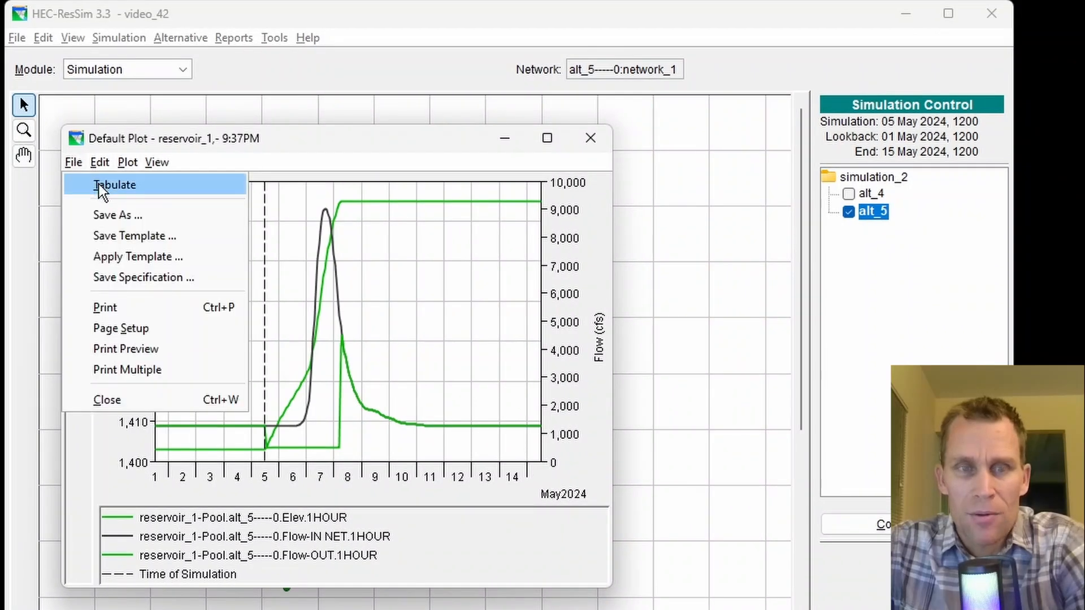
left_click(99, 185)
left_click_drag(45, 40, 828, 113)
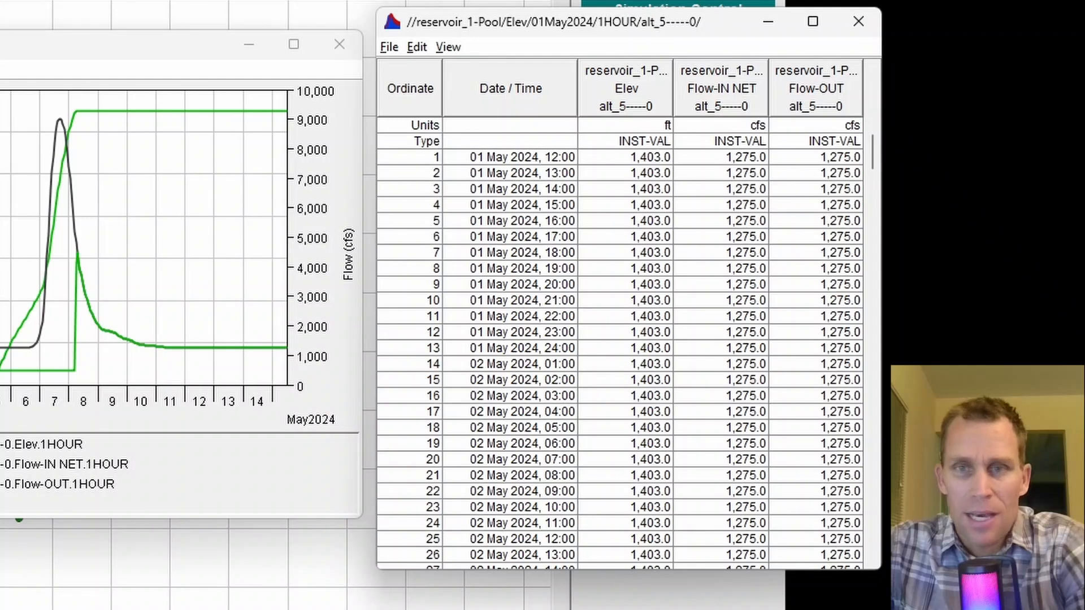
scroll(523, 237, "down", 15)
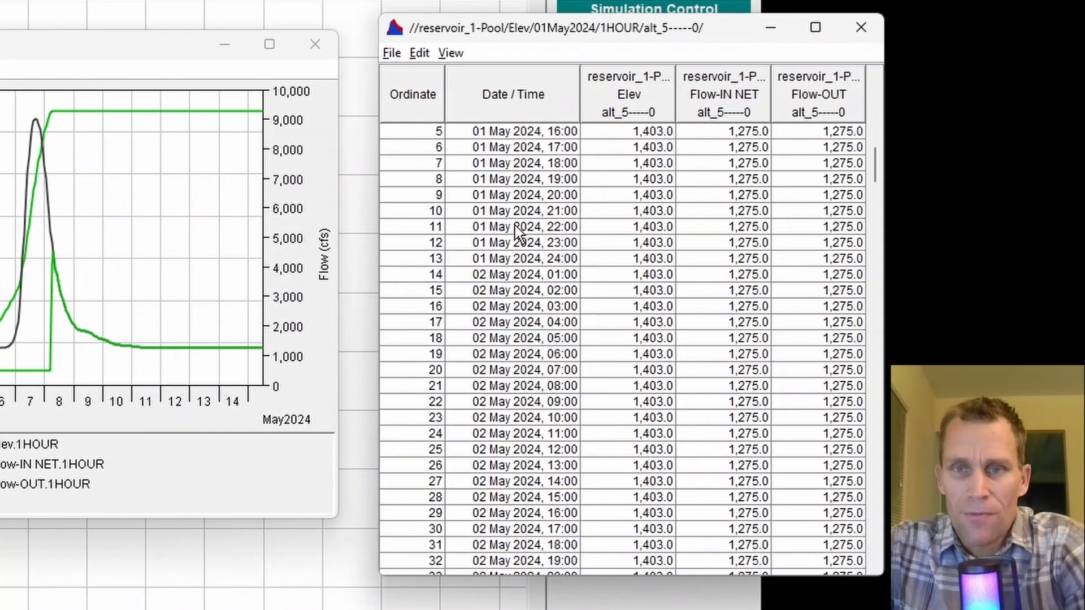
scroll(551, 293, "down", 16)
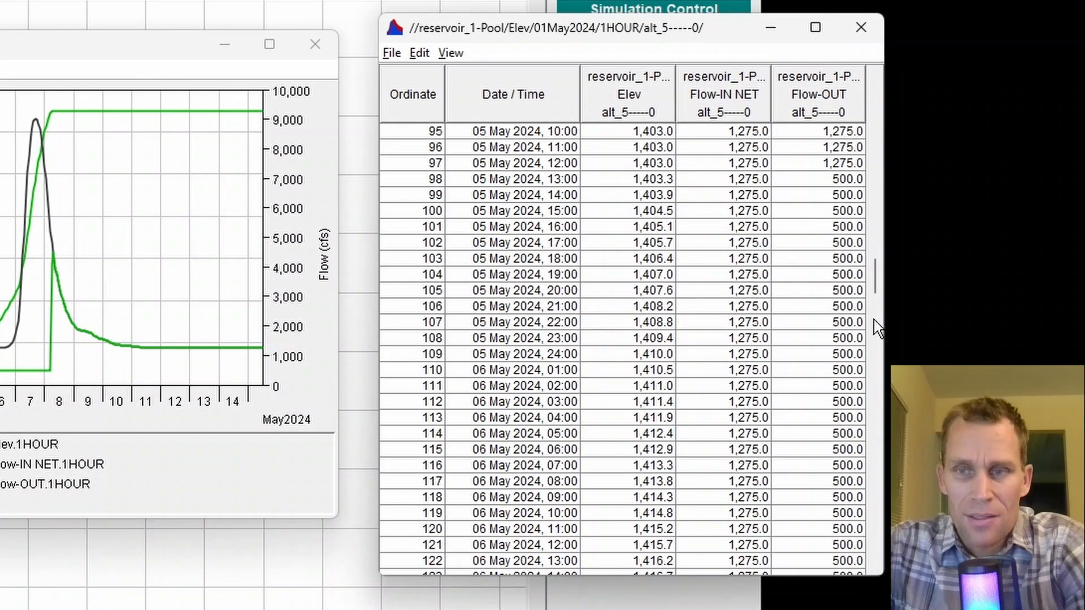
Export the reservoir_1 table with COMMA as the field delimiter to the Desktop as a file named data.
left_click_drag(874, 282, 870, 144)
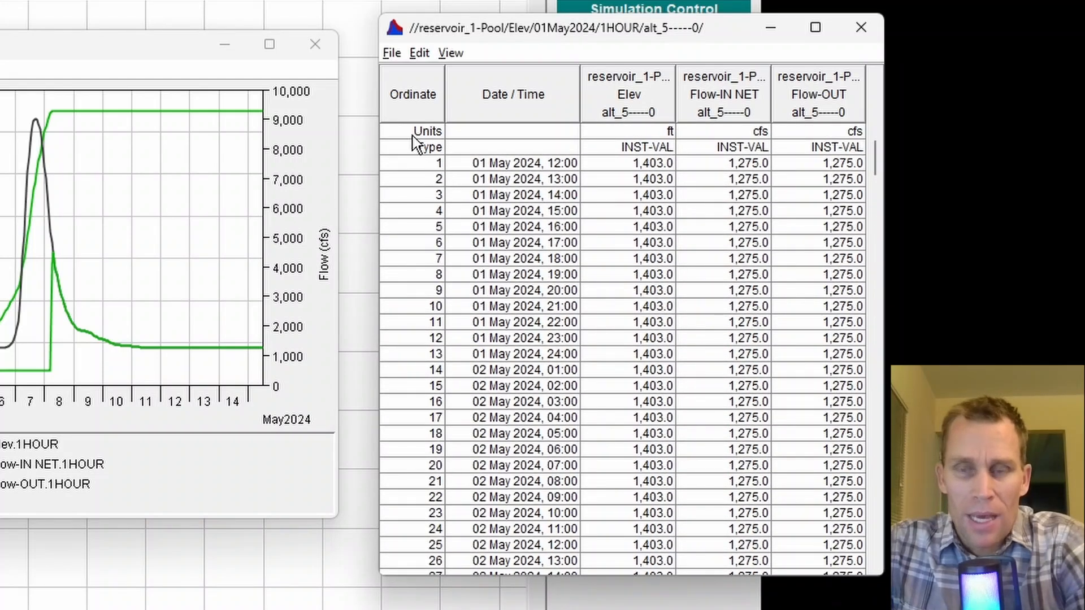
mouse_move(416, 136)
left_mouse_down()
mouse_move(803, 448)
mouse_move(803, 484)
mouse_move(480, 167)
mouse_move(418, 126)
left_mouse_up()
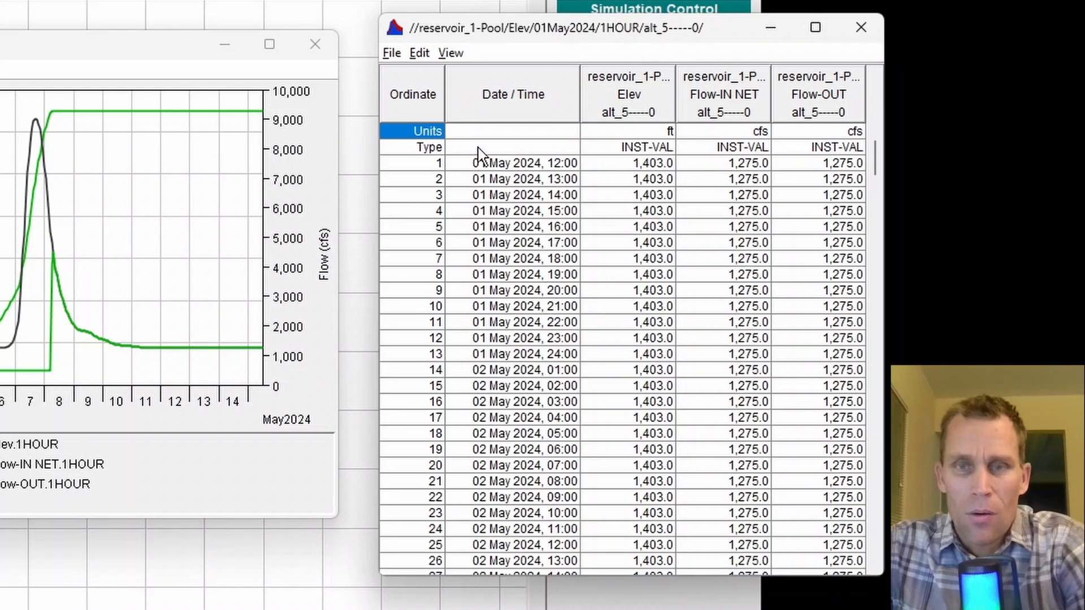
left_click(393, 54)
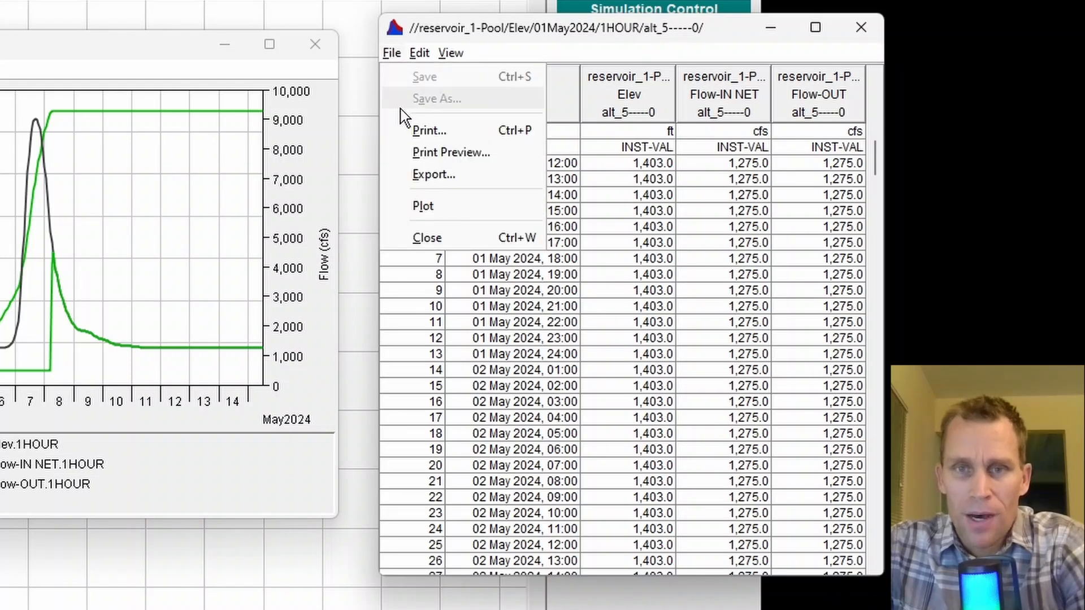
left_click(425, 175)
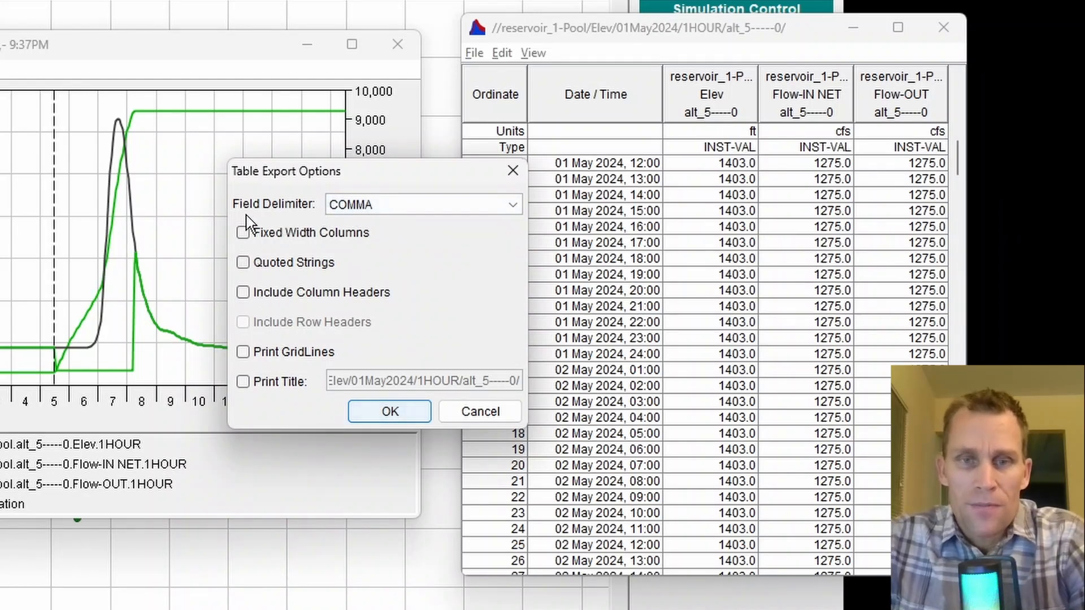
left_click(374, 207)
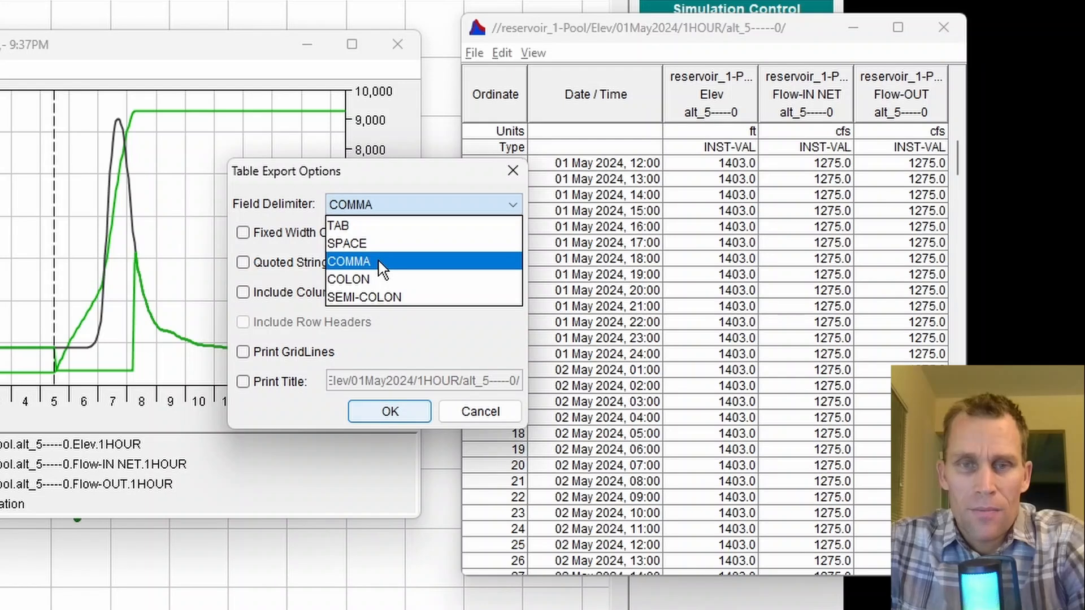
left_click(380, 264)
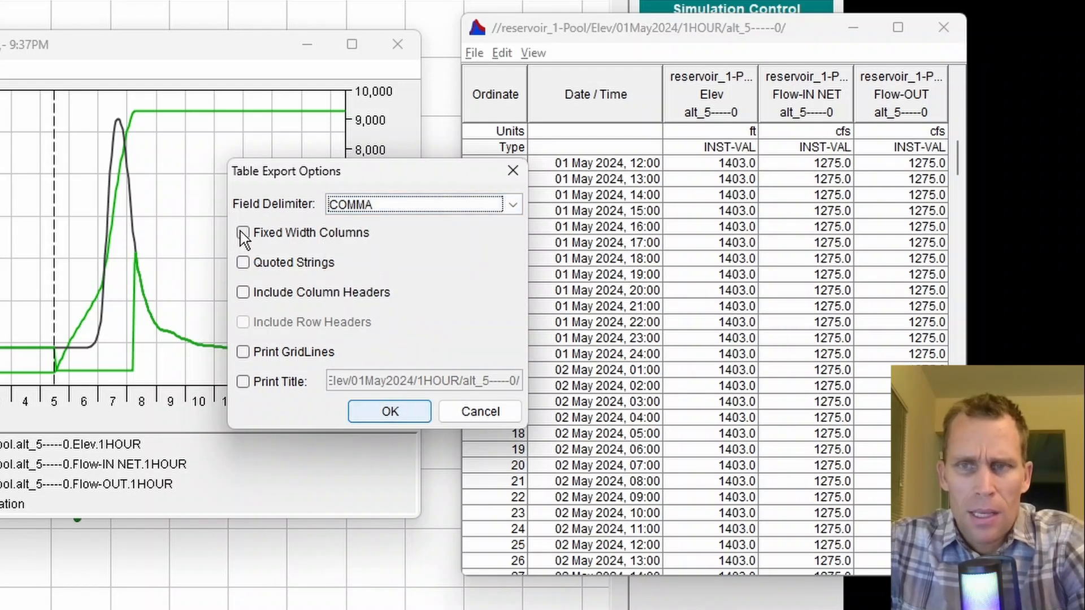
left_click(390, 411)
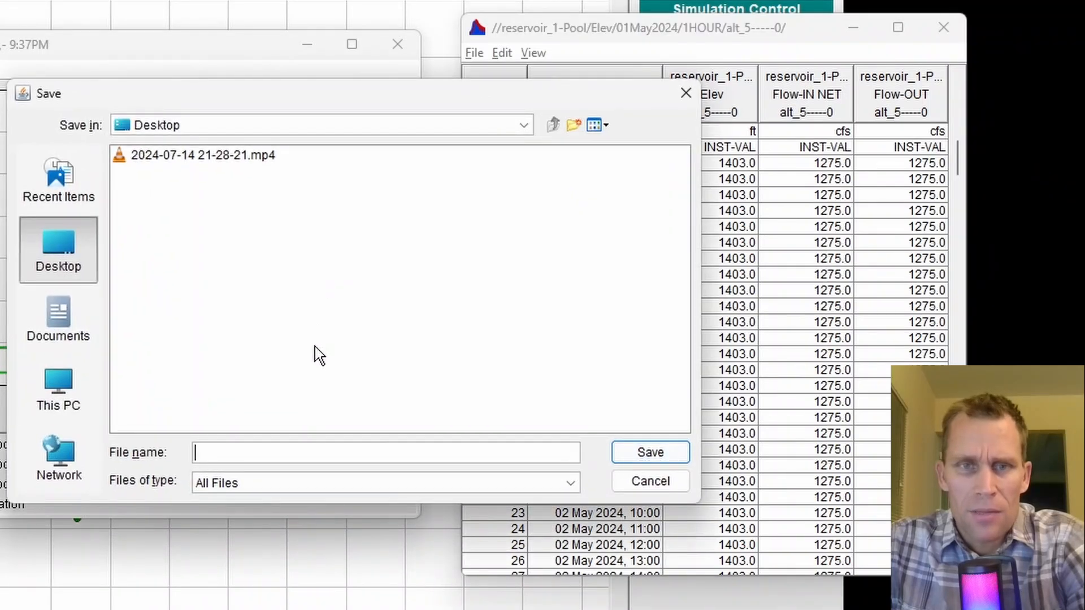
left_click(281, 451)
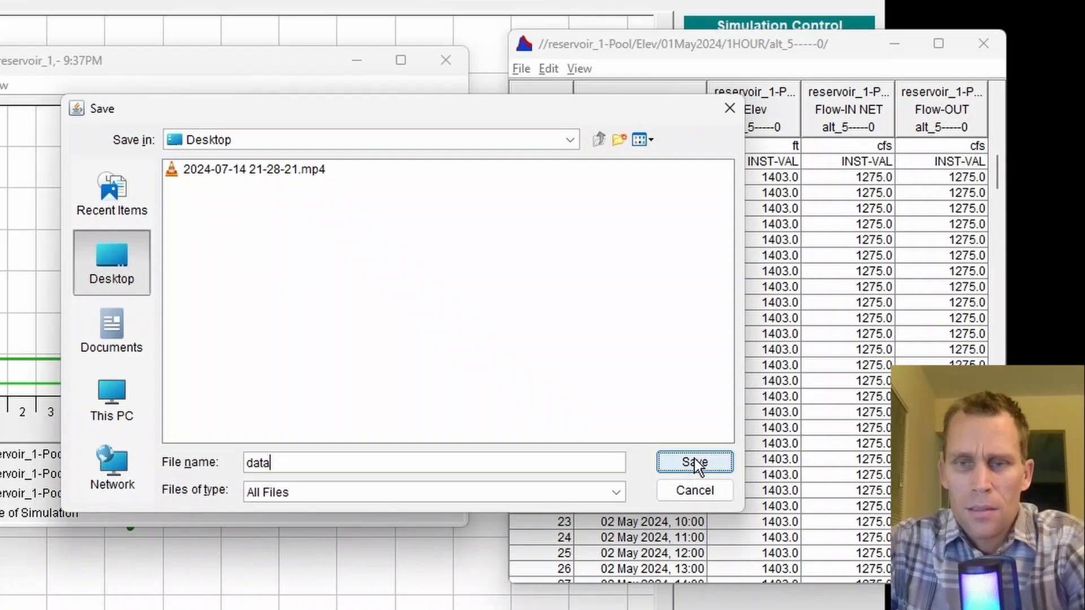
left_click(651, 452)
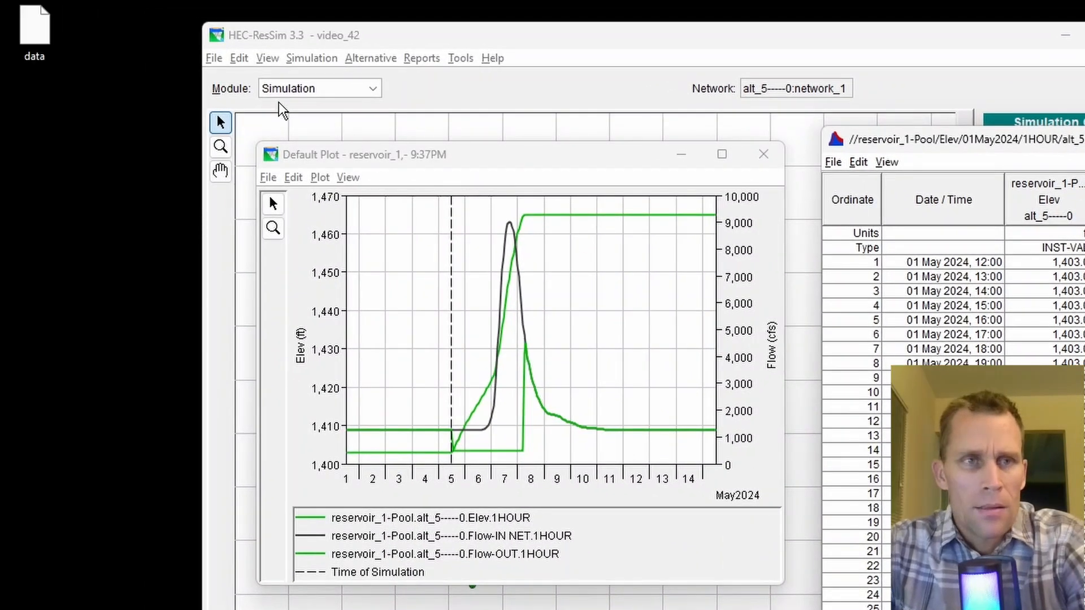
Open the exported data file from the desktop in Notepad++ and inspect its comma-separated rows.
left_click_drag(46, 24, 170, 157)
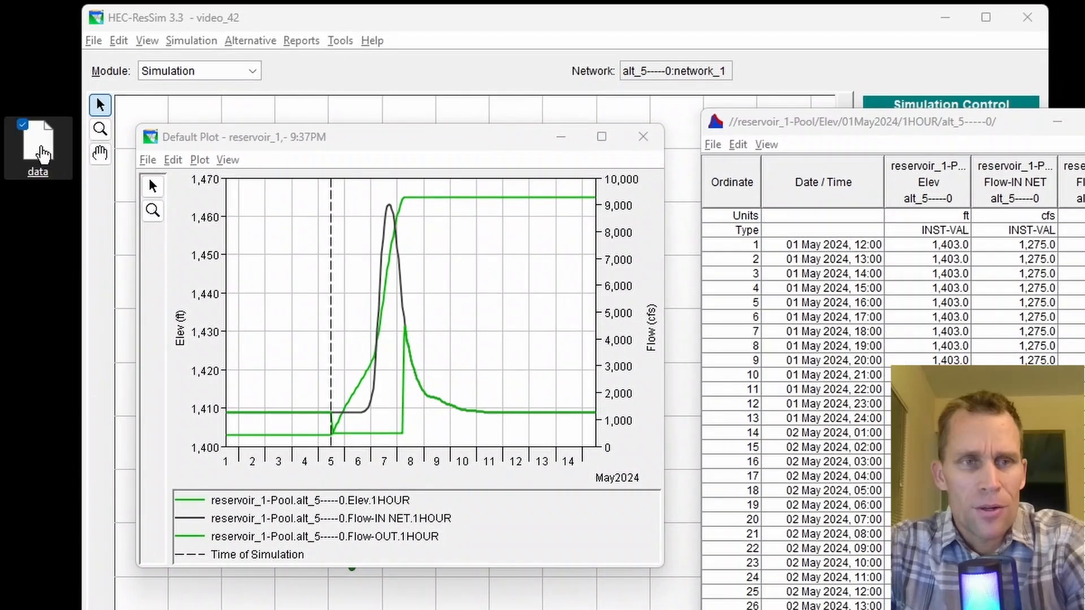
right_click(41, 154)
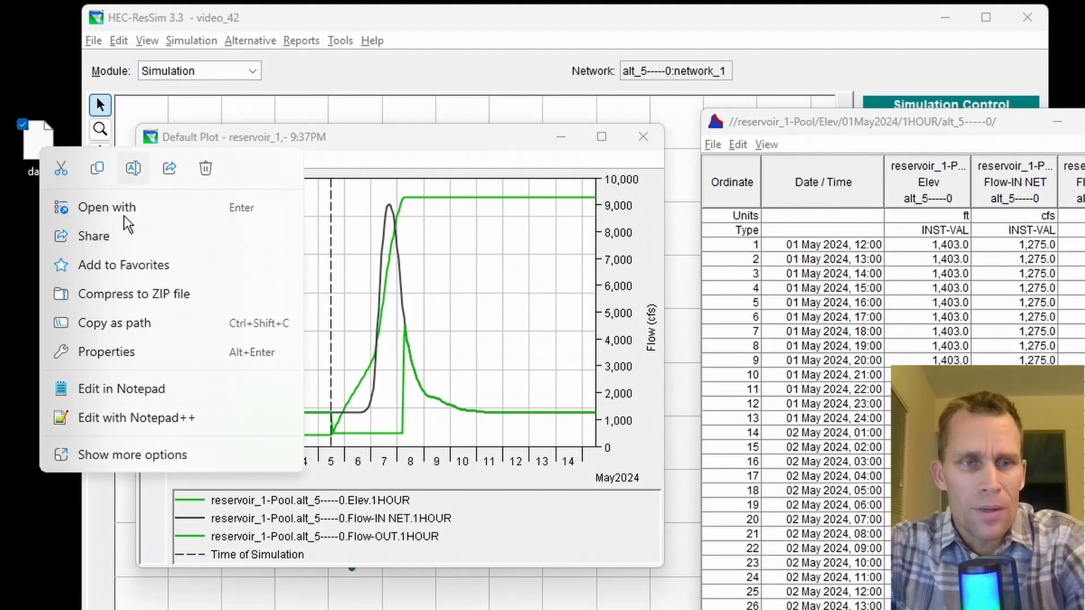
left_click(145, 417)
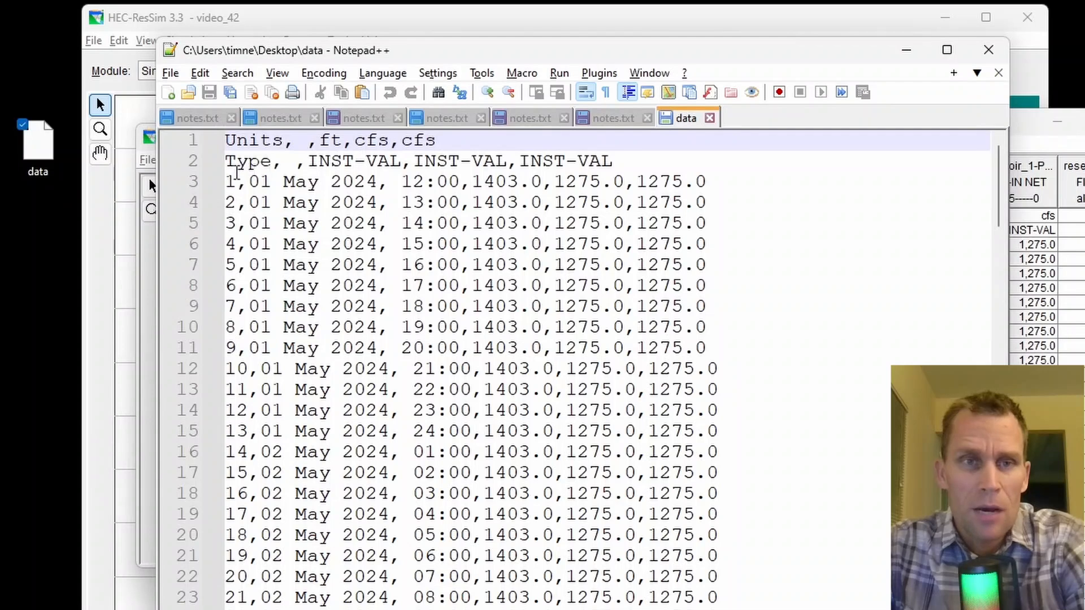
left_click_drag(225, 139, 753, 417)
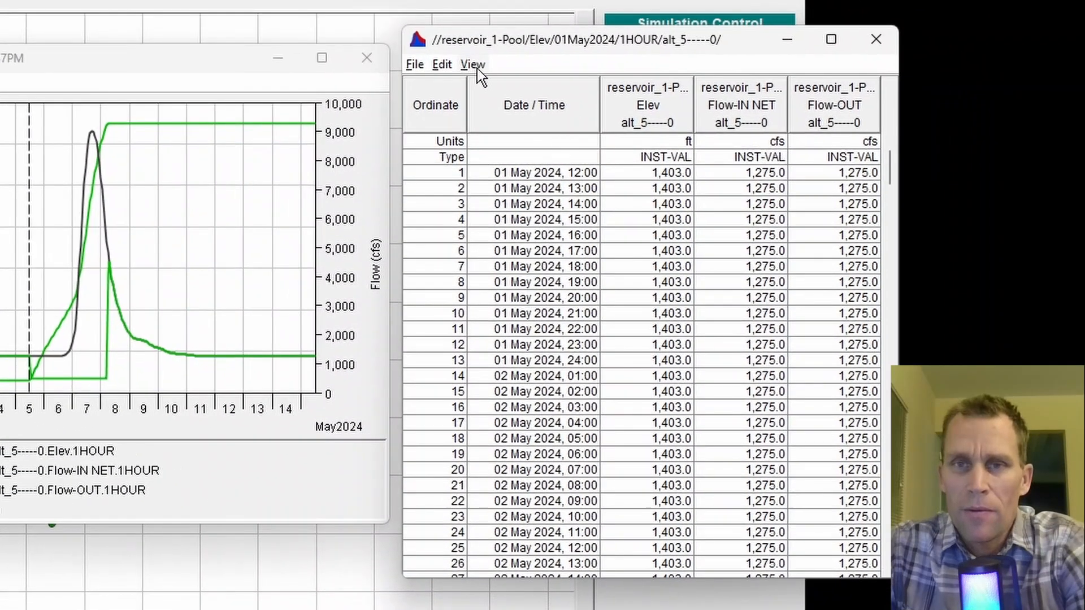
Turn off the thousands commas in the reservoir_1 table values and turn them back on.
left_click(476, 68)
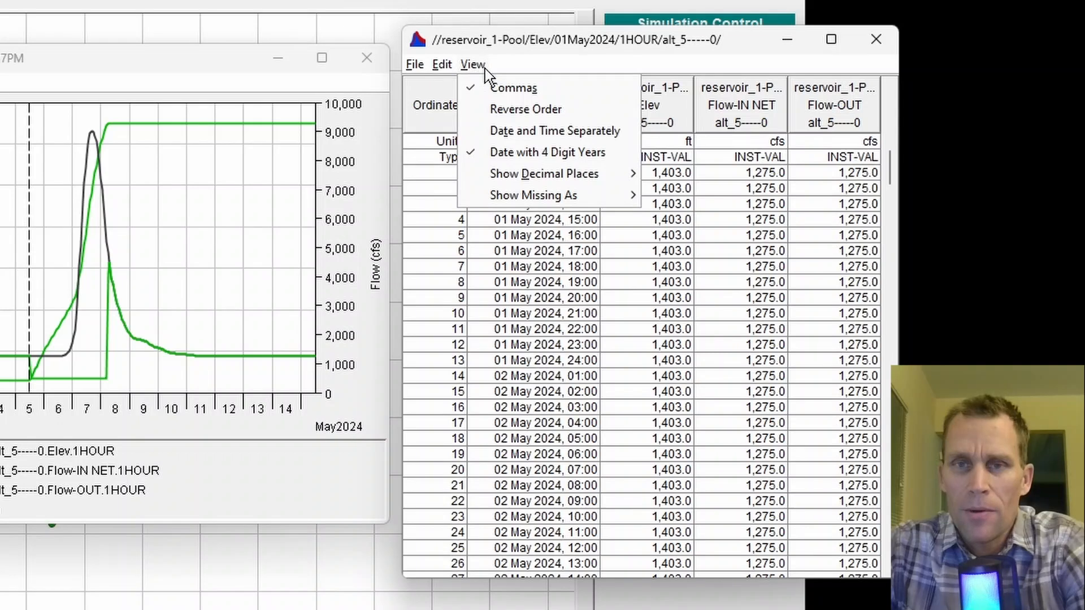
left_click(510, 89)
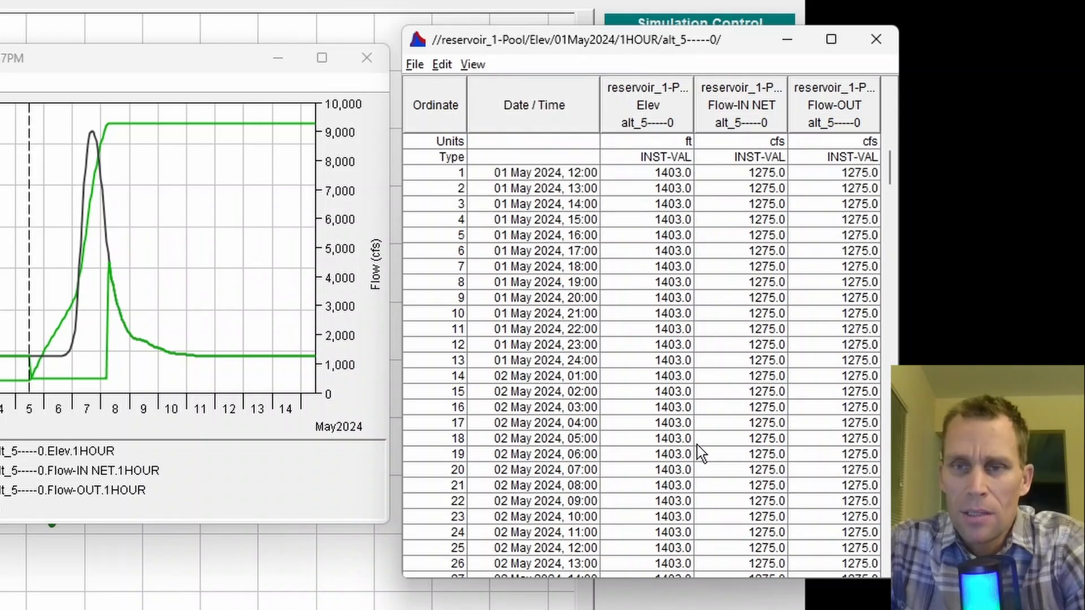
left_click(467, 67)
left_click(481, 87)
Show the table rows in reverse order, look through the dates, and restore the chronological order.
left_click(470, 64)
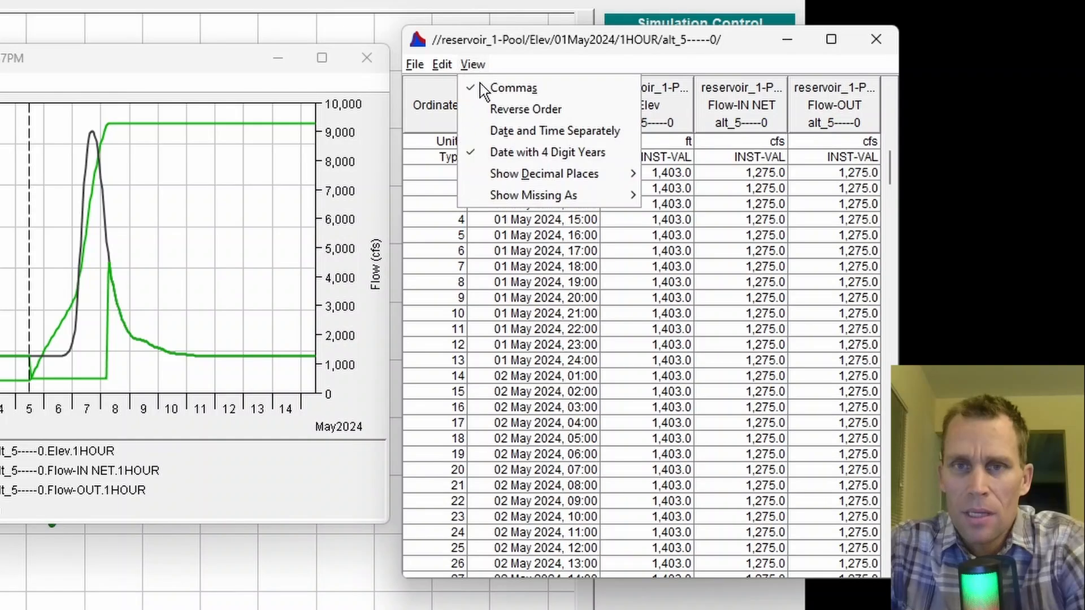
left_click(504, 108)
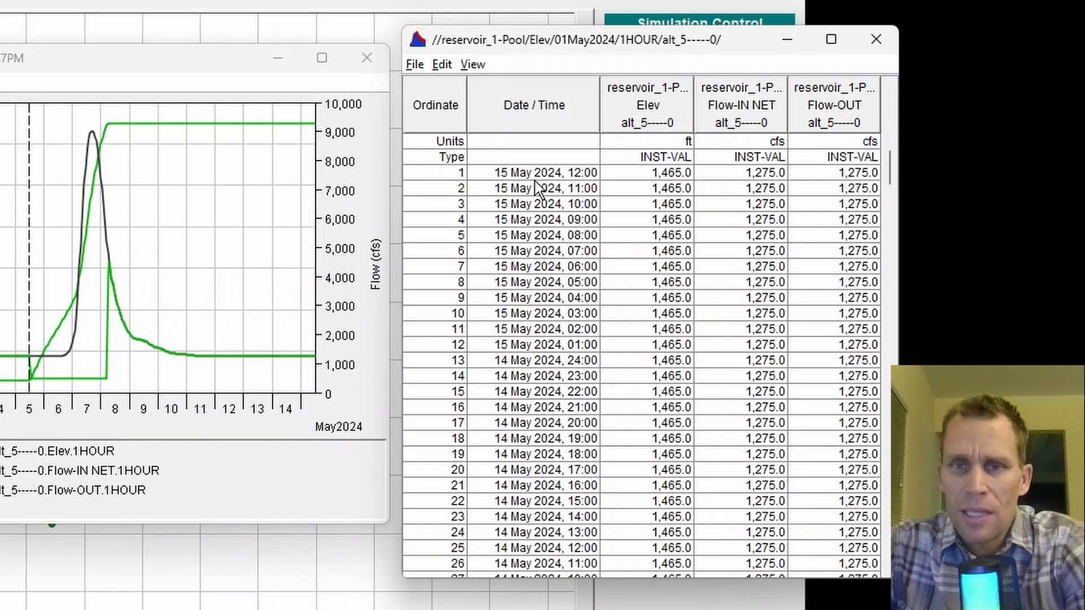
scroll(515, 314, "down", 20)
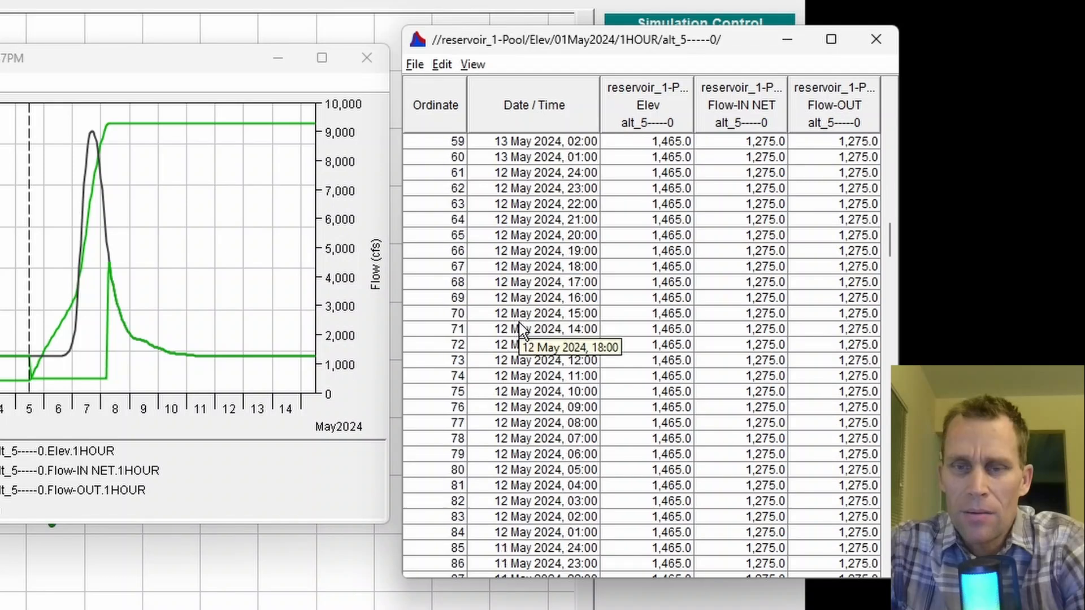
scroll(517, 339, "up", 15)
scroll(517, 326, "up", 5)
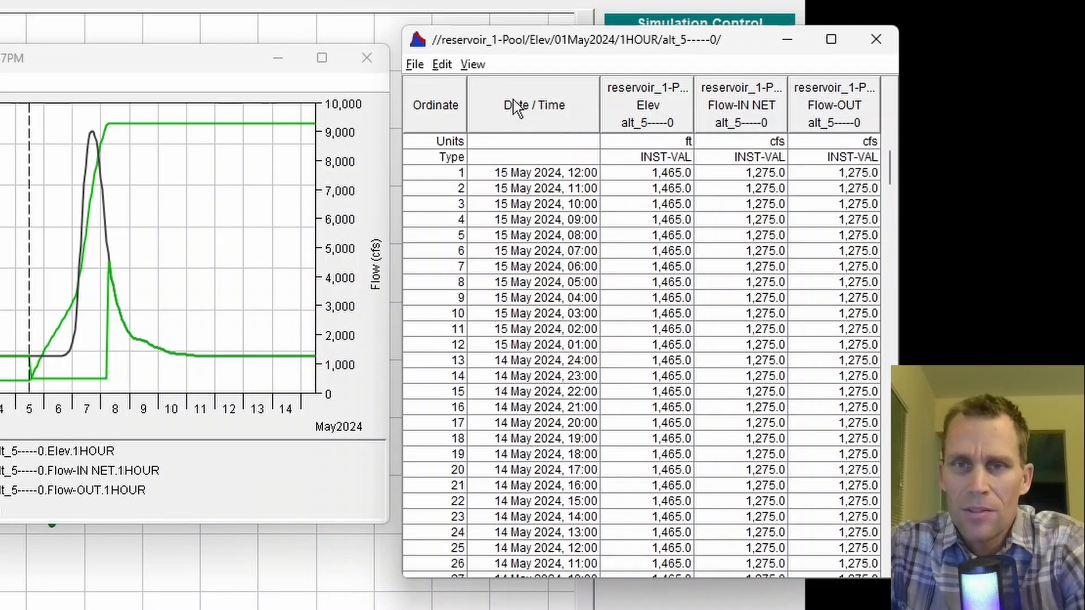
left_click(468, 65)
left_click(499, 108)
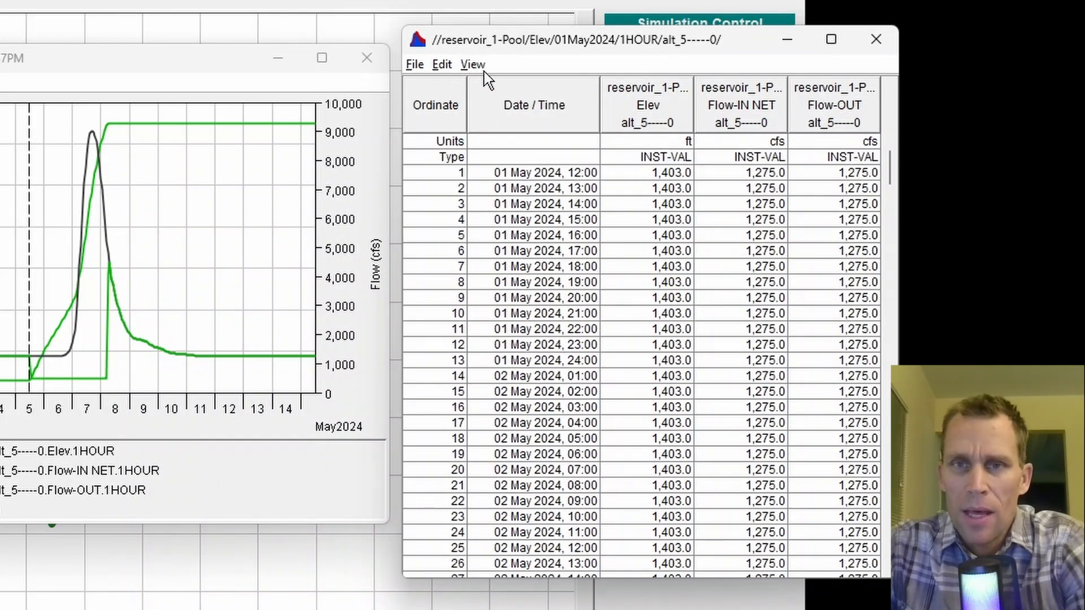
Display the date and time in separate columns of the reservoir_1 table.
left_click(481, 66)
left_click(514, 133)
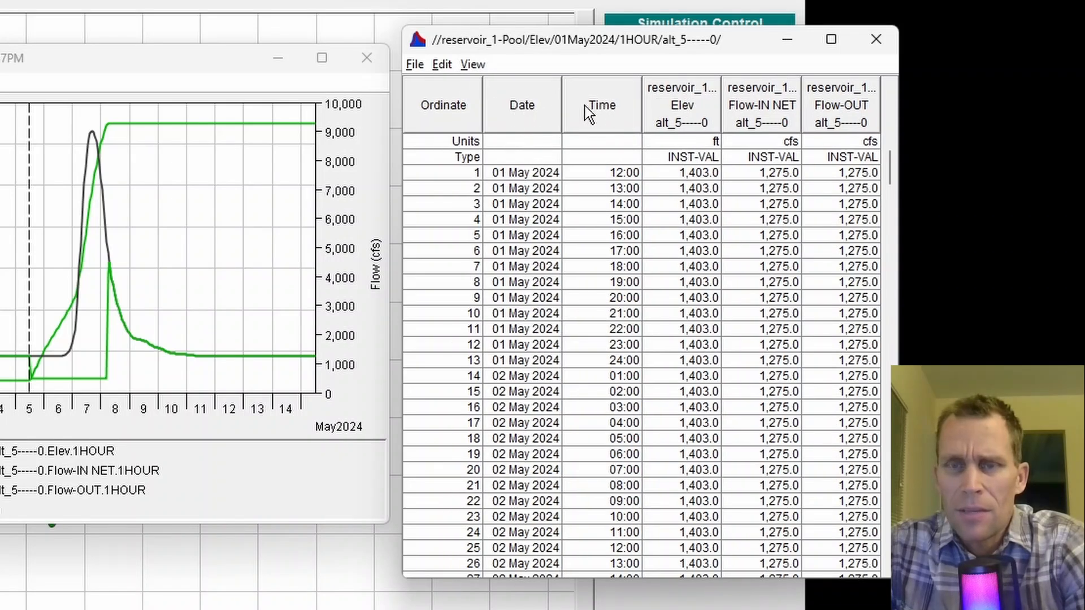
Switch the table dates to two-digit years and back to four-digit years.
left_click(443, 65)
mouse_move(473, 67)
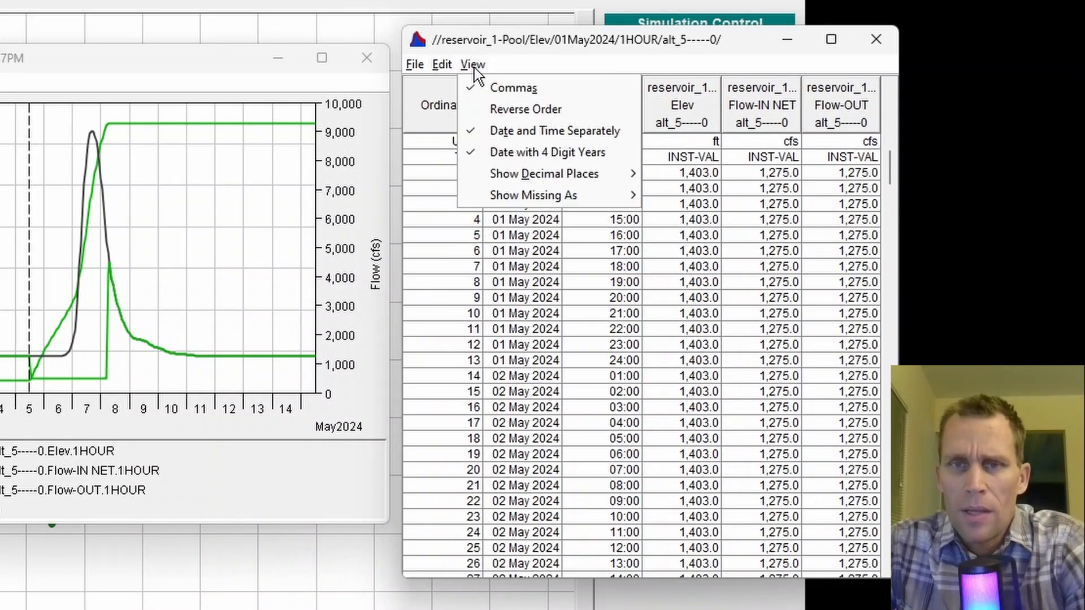
left_click(505, 154)
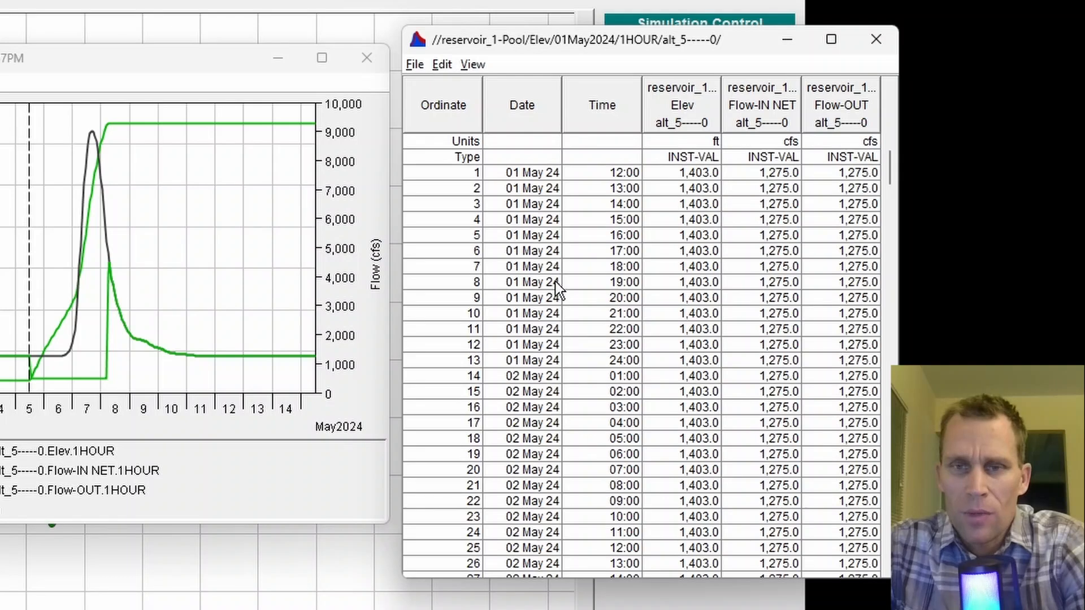
left_click(446, 67)
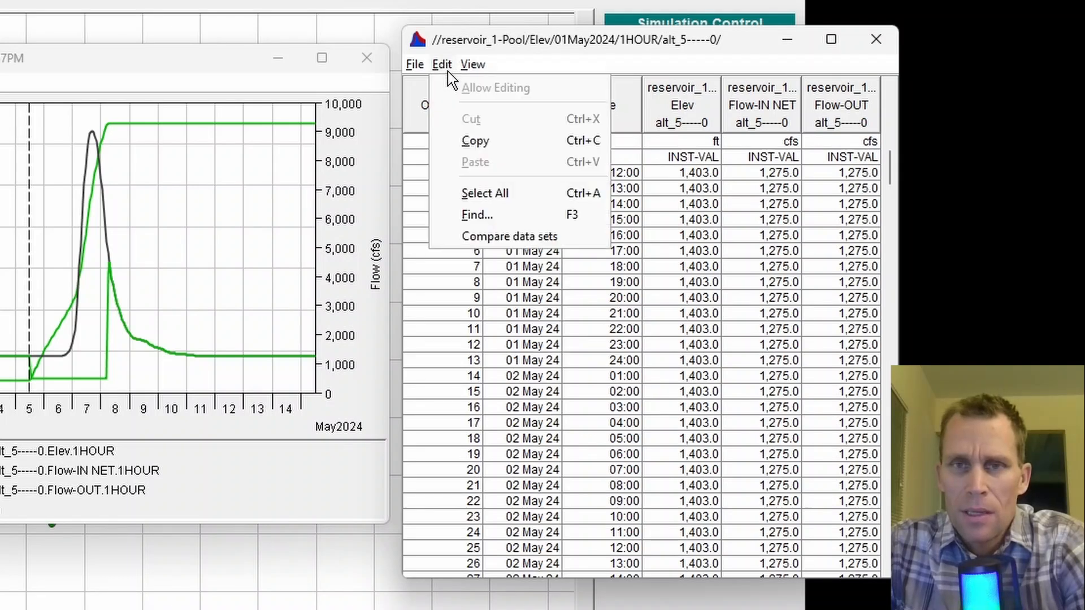
left_click(472, 64)
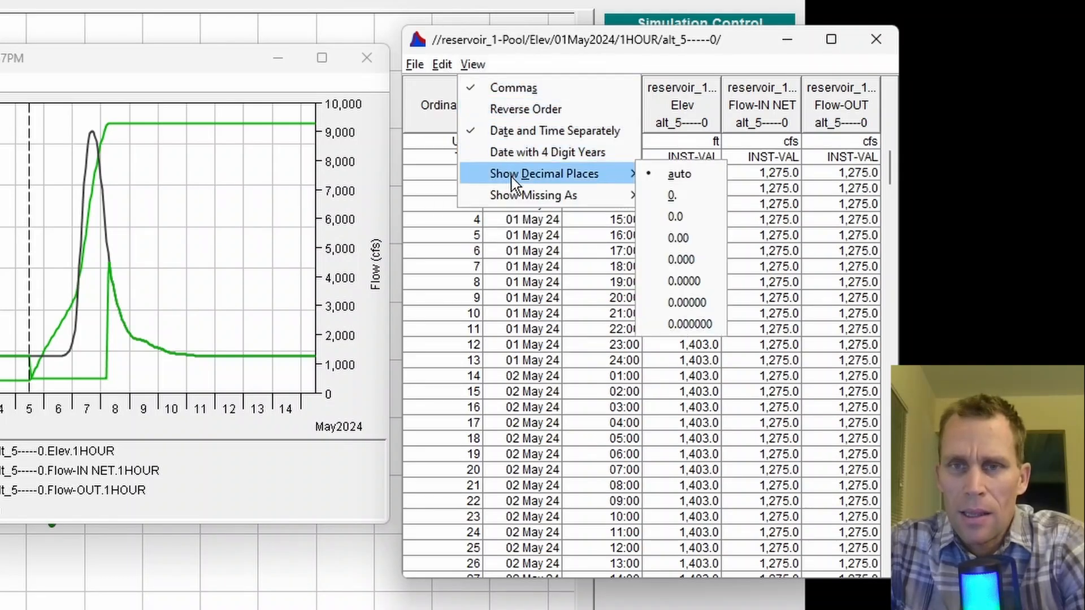
left_click(505, 158)
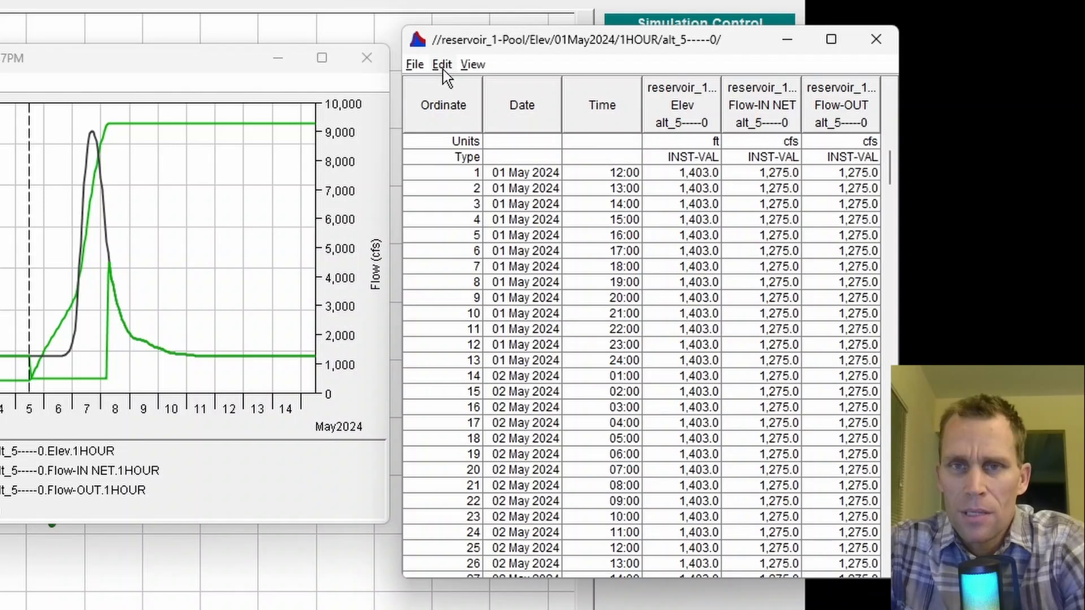
Show the table values with four decimal places (0.0000) and review the rows for 6 and 7 May 2024.
left_click(443, 66)
left_click(472, 64)
mouse_move(515, 178)
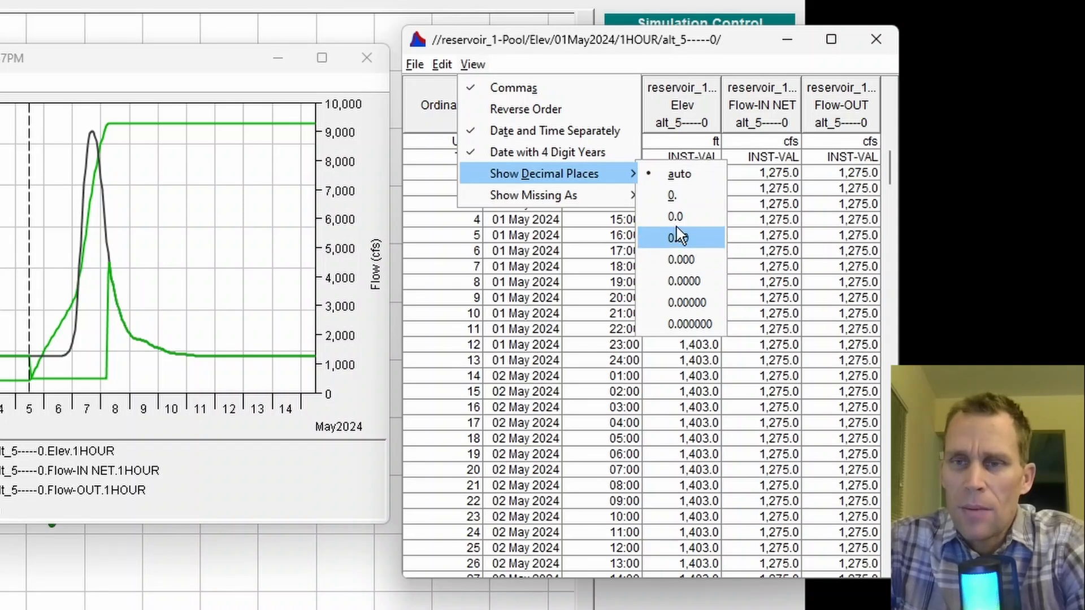
left_click(683, 279)
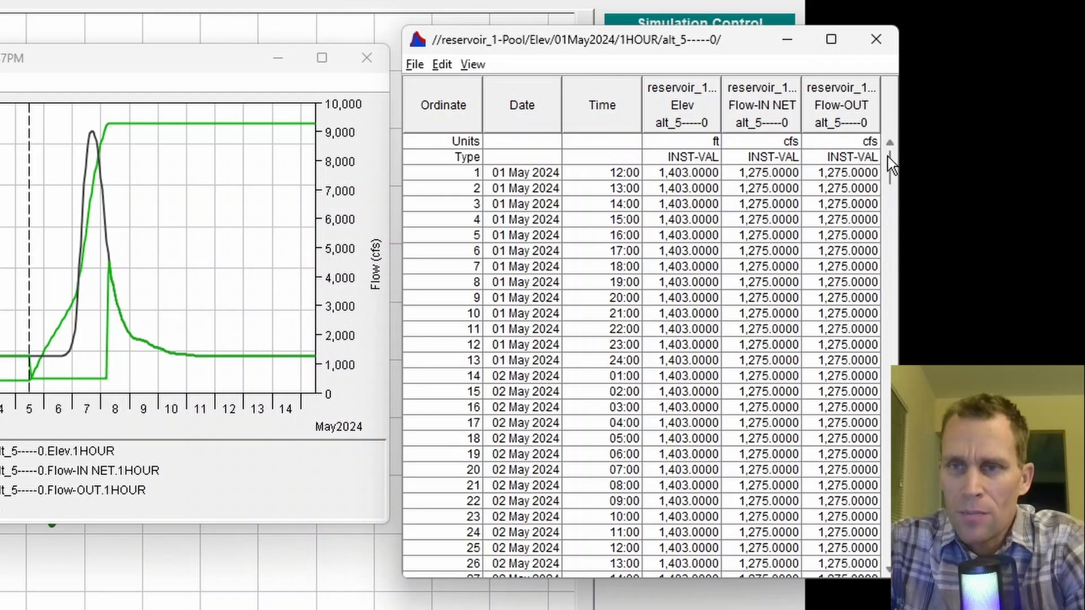
left_click_drag(890, 167, 903, 301)
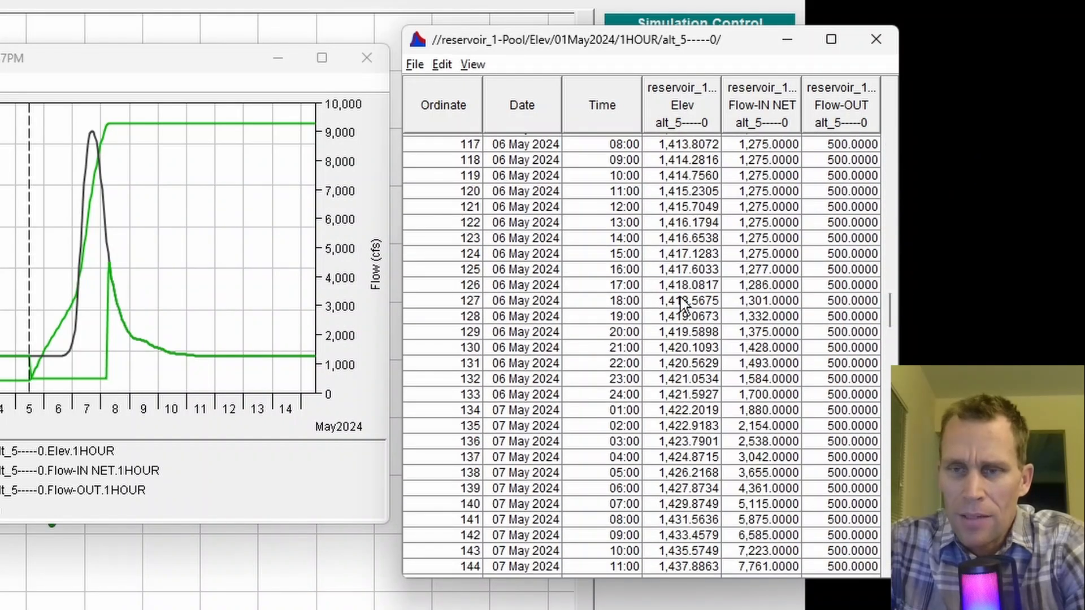
scroll(680, 297, "down", 4)
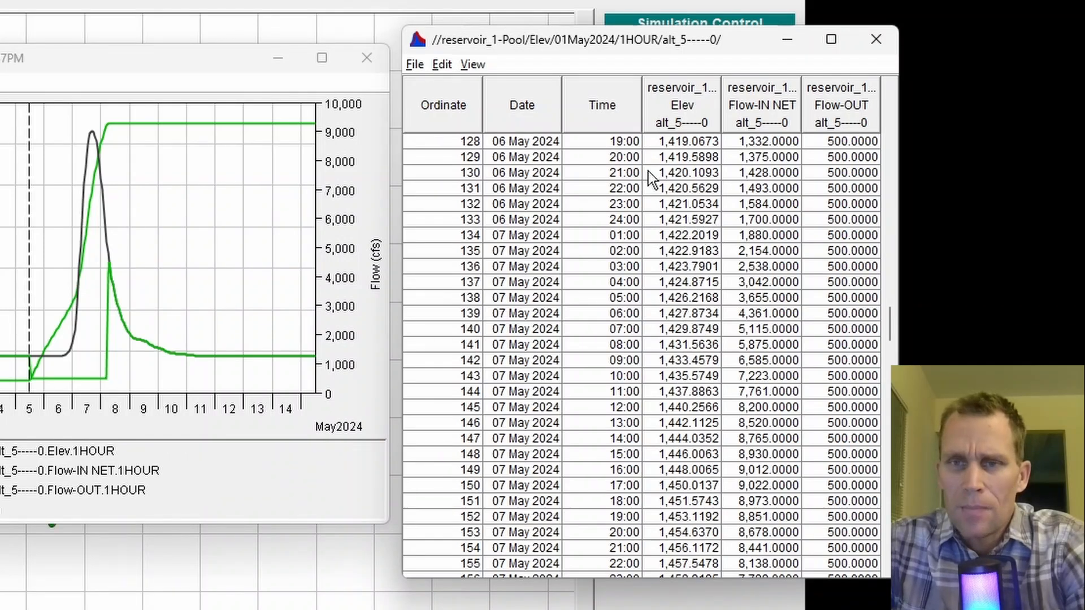
Look at the options for displaying missing values in the table without changing the setting.
left_click(472, 64)
mouse_move(535, 198)
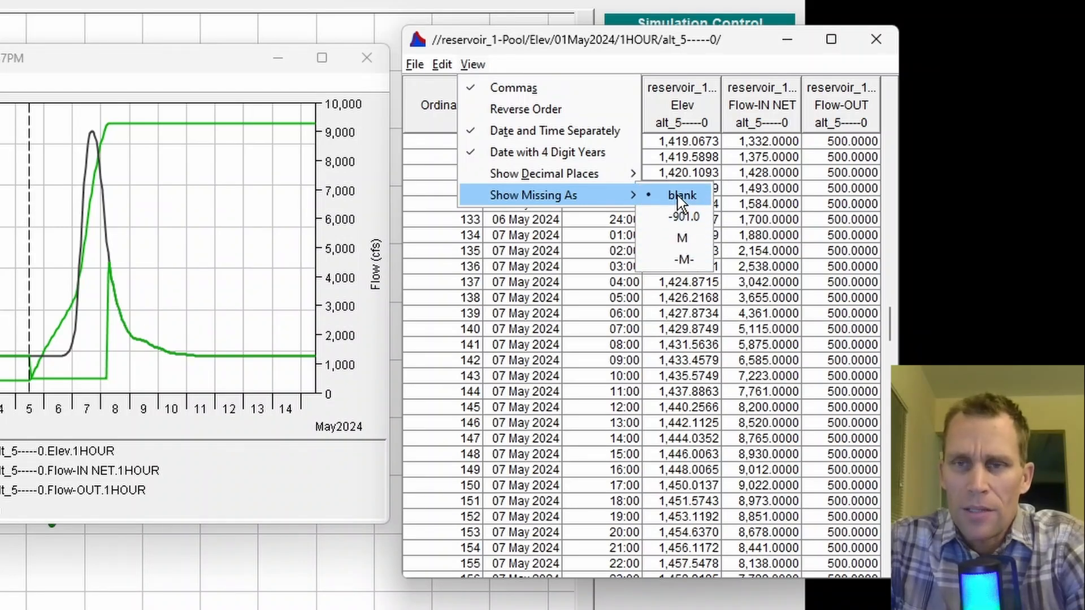
left_click(628, 44)
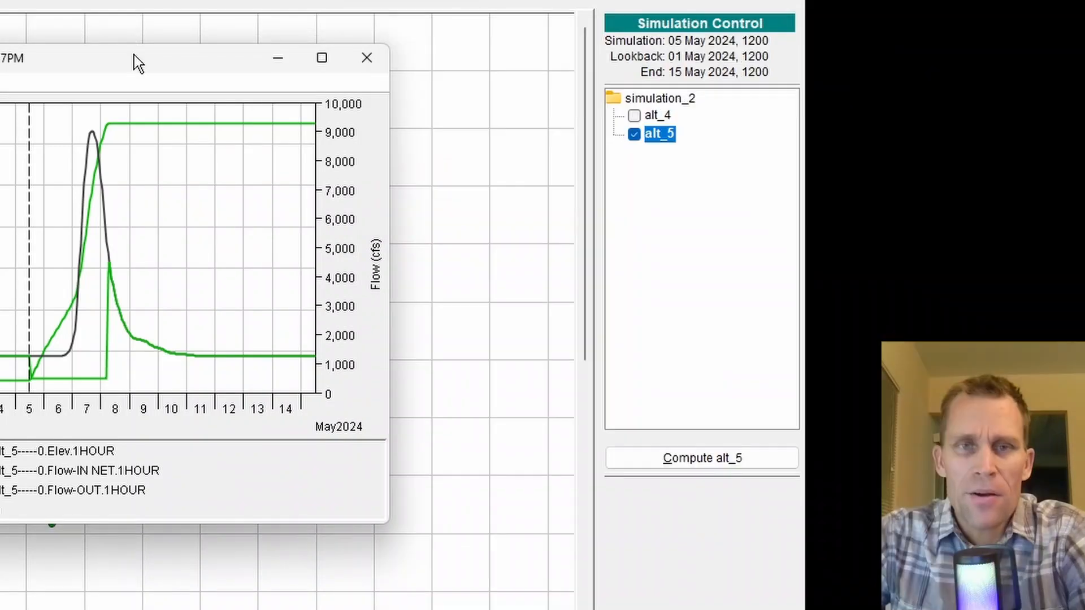
Save the reservoir_1 default plot as a plot type named reservoir_plot_3, available to this watershed only.
left_click_drag(134, 55, 144, 55)
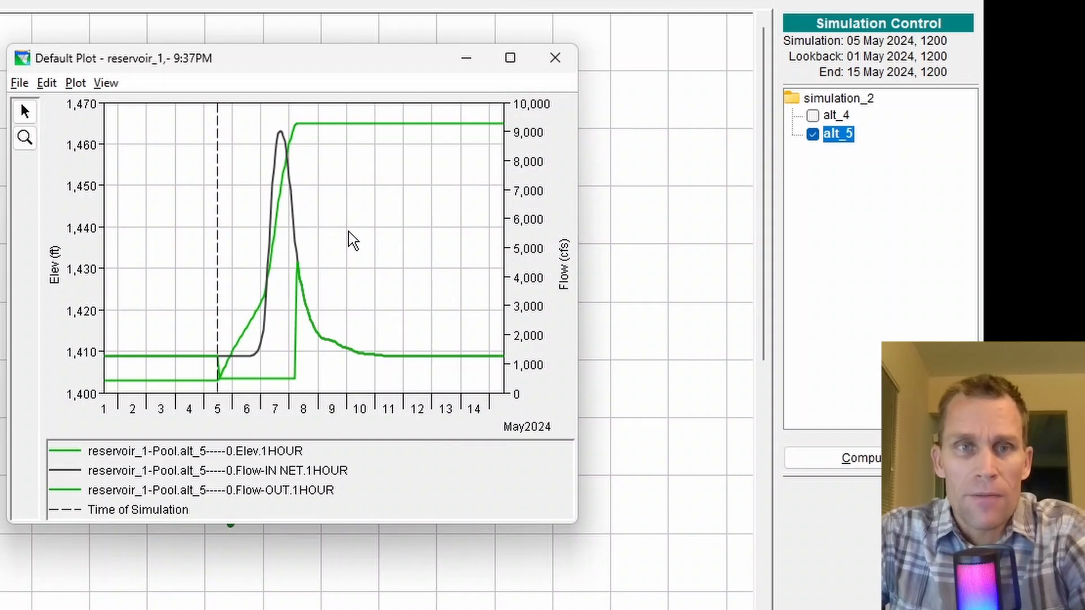
left_click(78, 83)
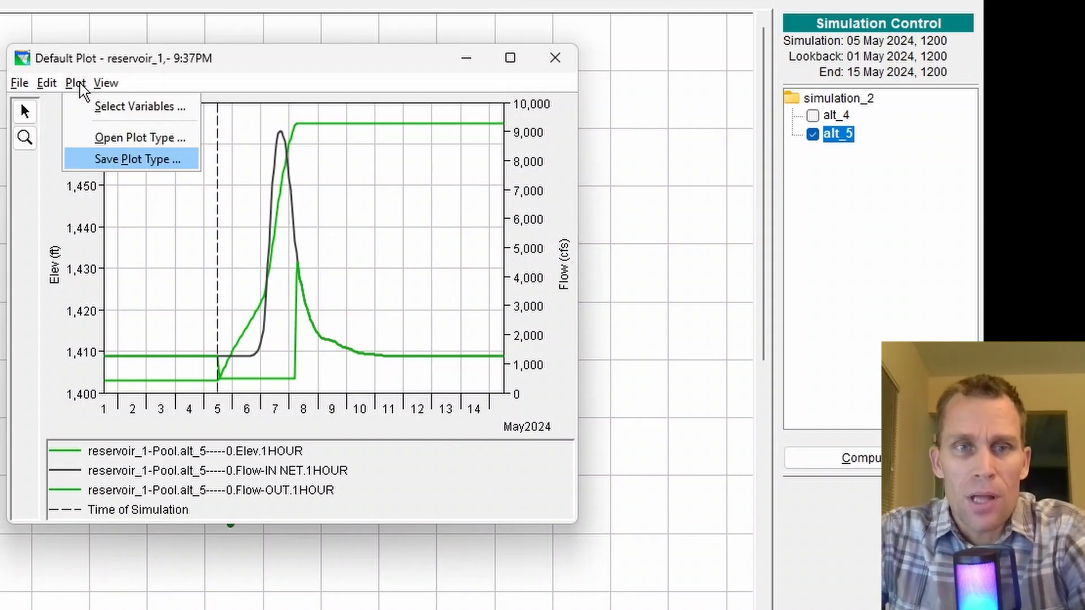
left_click(118, 160)
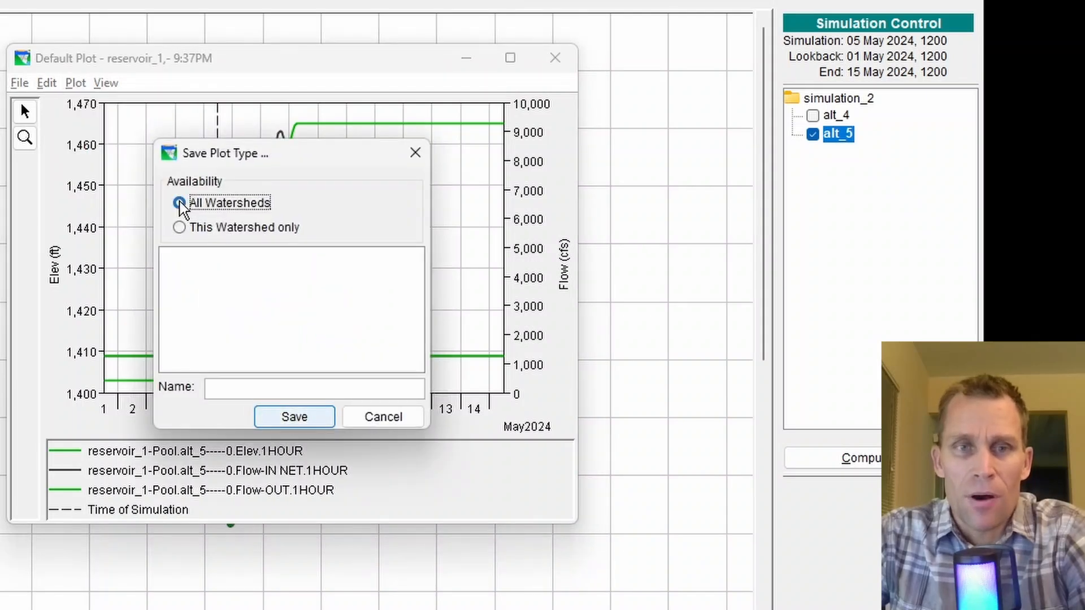
left_click(180, 227)
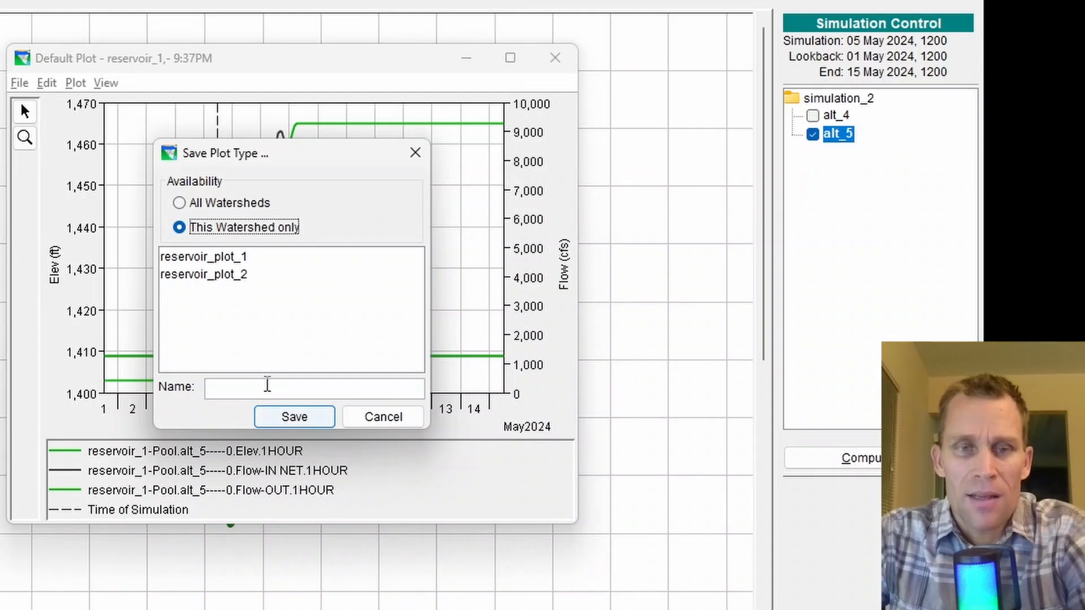
left_click(266, 385)
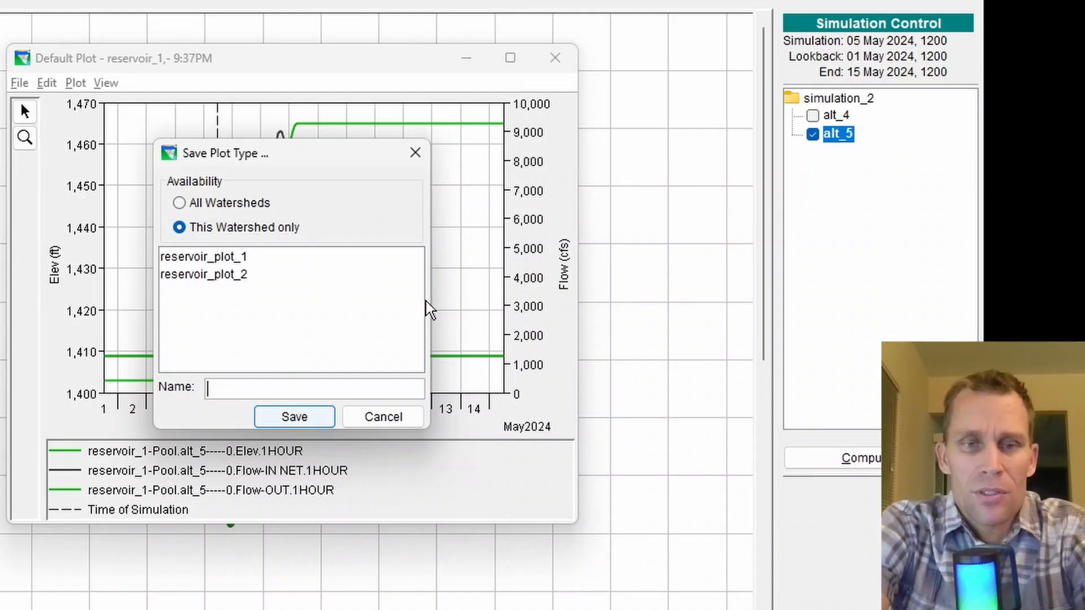
type("reservoir_plot_3")
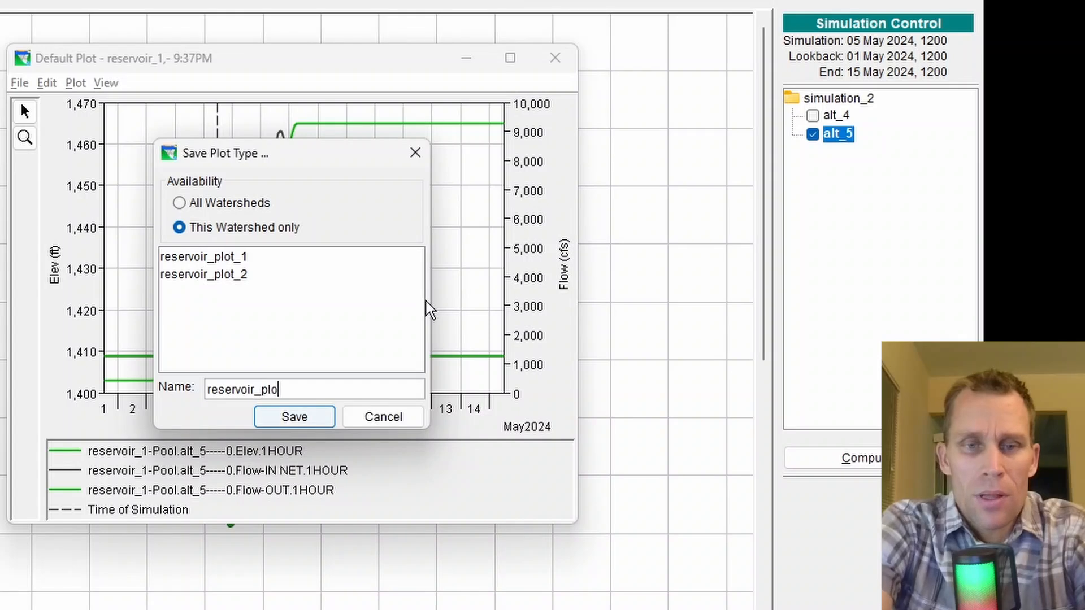
left_click(295, 418)
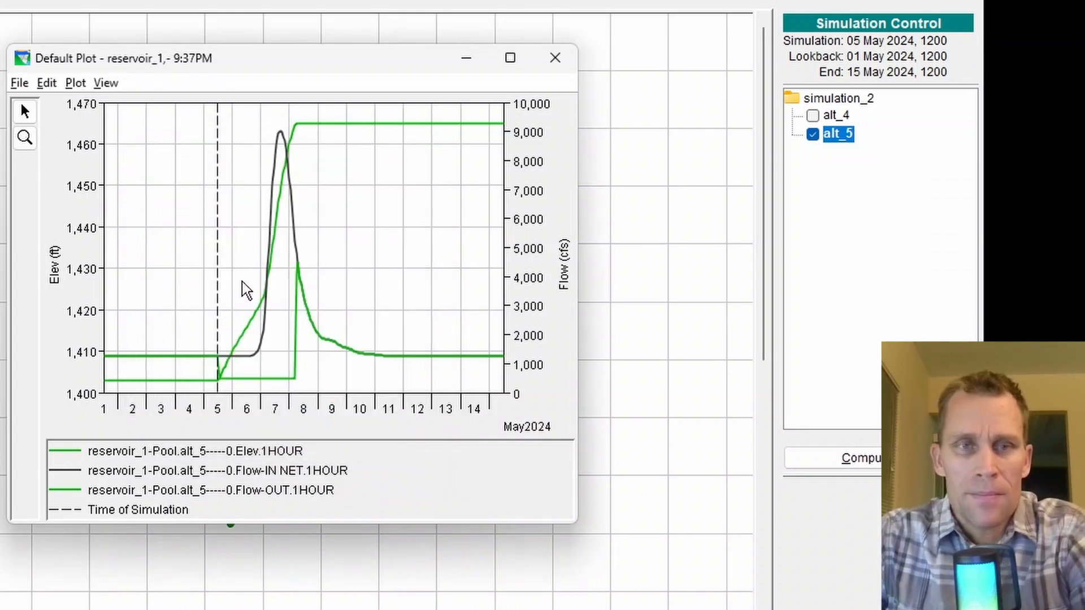
Close the default plot and open the user plot reservoir_plot_3 for reservoir_1 from the network map.
left_click(563, 64)
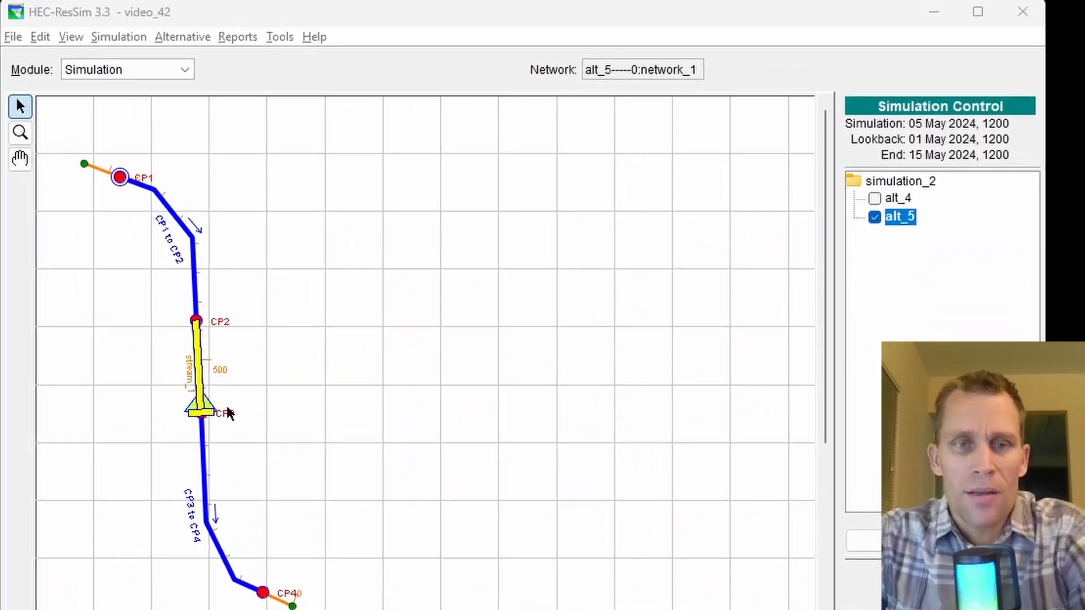
right_click(217, 406)
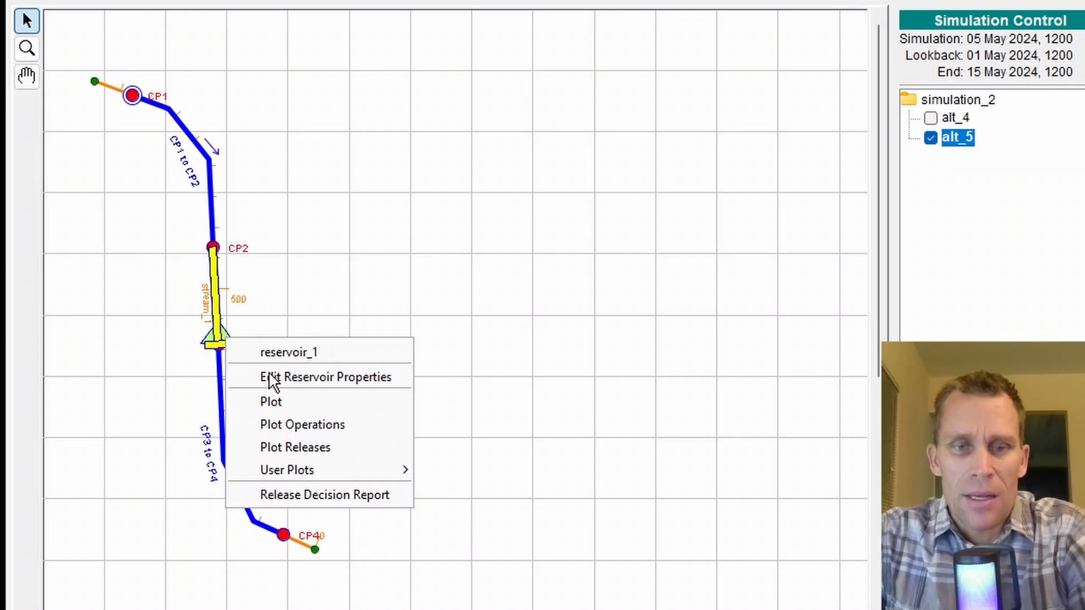
mouse_move(311, 531)
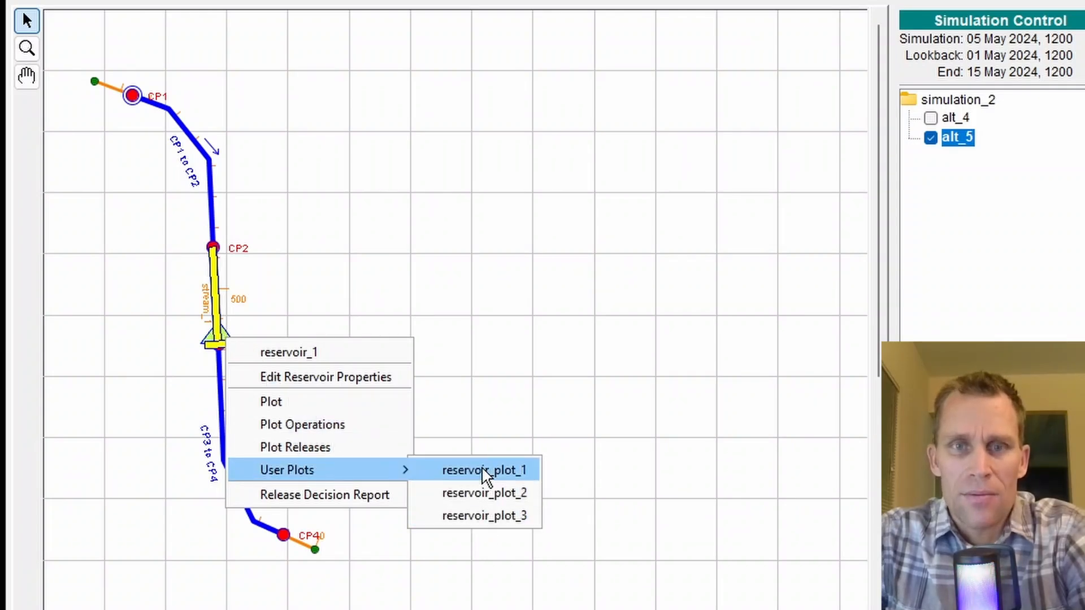
left_click(497, 519)
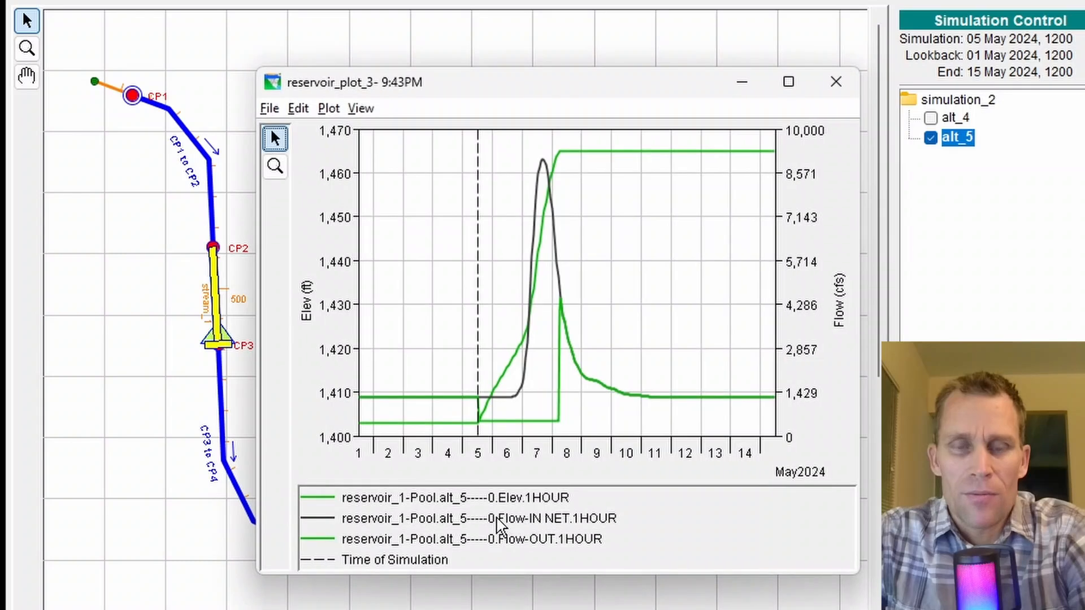